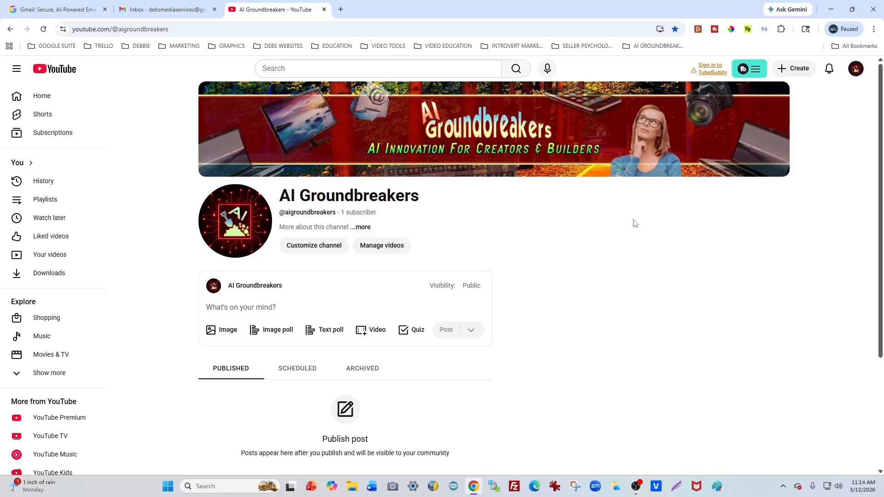
# - Open the Gmail inbox in a new browser tab
pyautogui.click(856, 71)
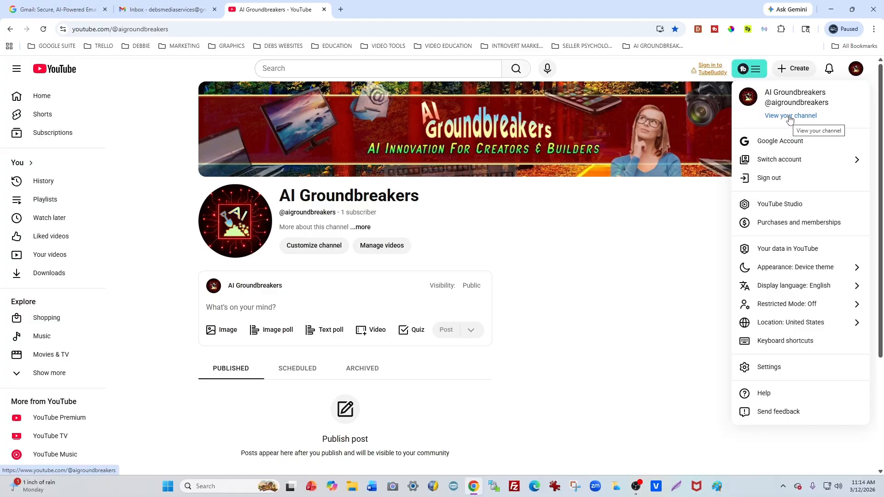
pyautogui.click(341, 10)
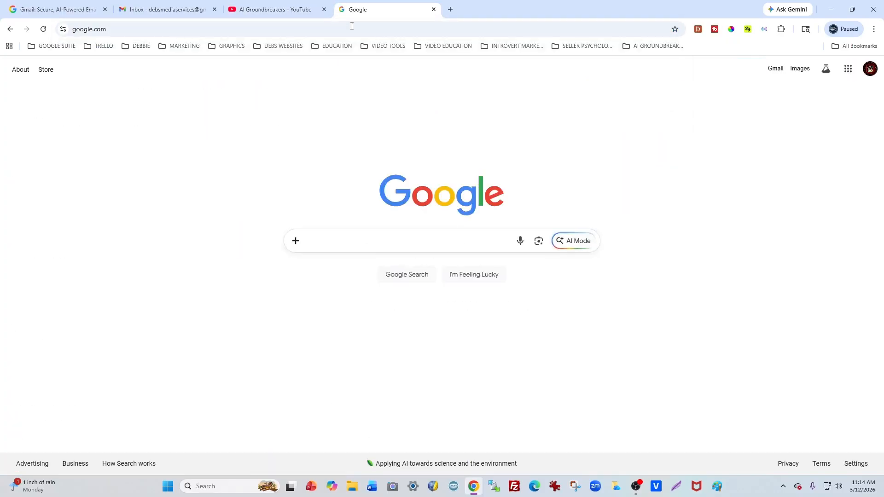
pyautogui.click(771, 80)
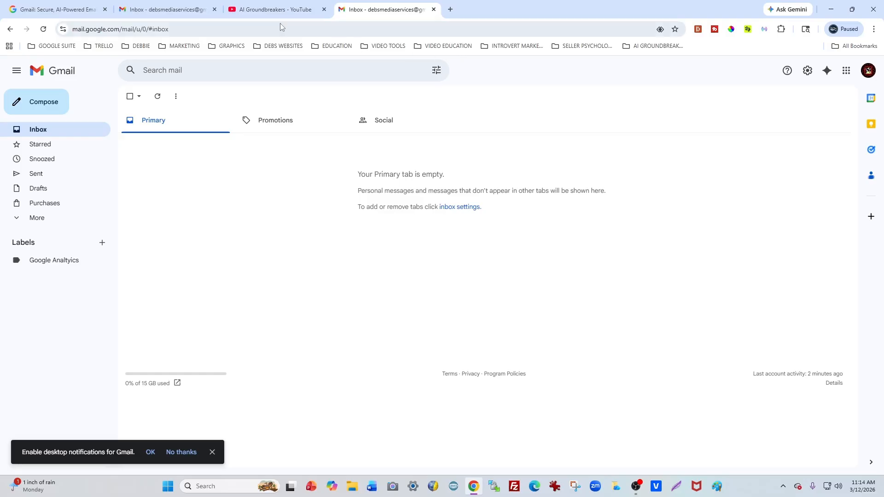
pyautogui.click(267, 9)
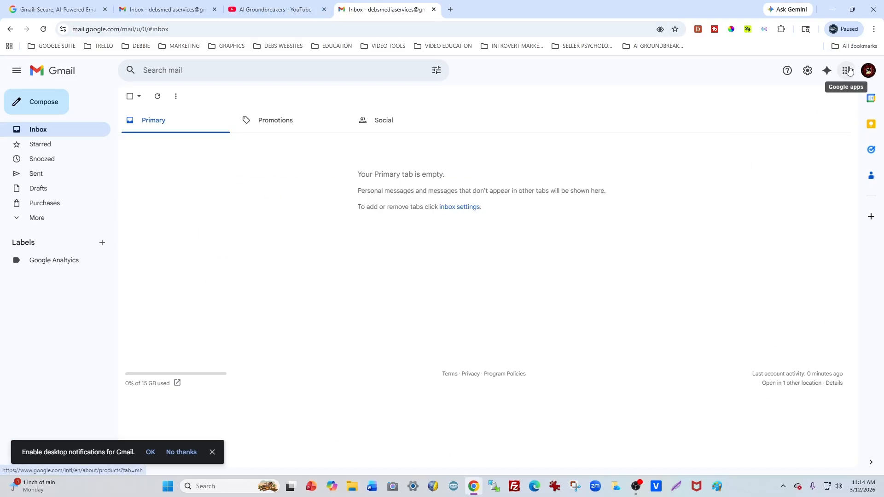
# - Rearrange the Google apps favorites so that Gmail comes first and YouTube second
pyautogui.click(847, 74)
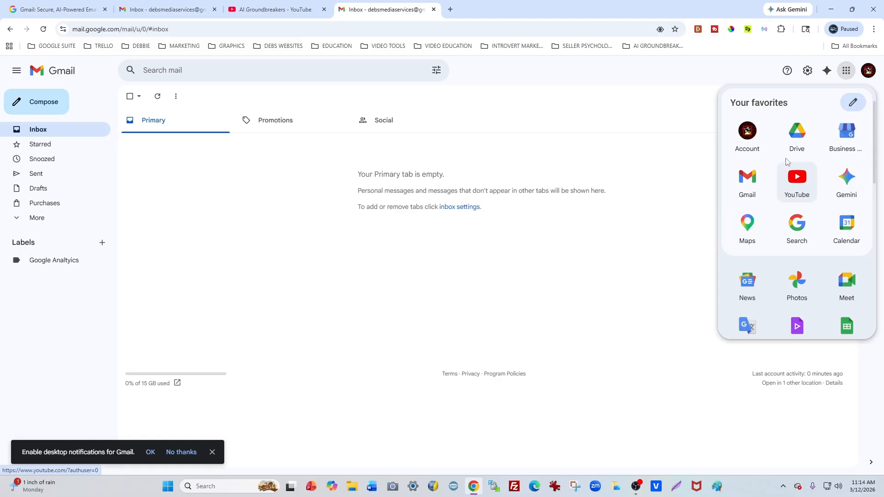
pyautogui.click(853, 102)
pyautogui.moveTo(796, 184); pyautogui.dragTo(785, 142)
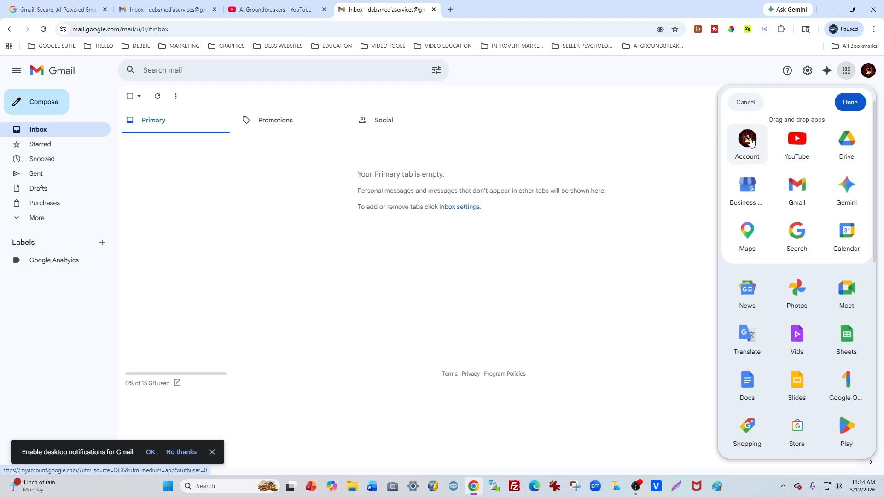
pyautogui.moveTo(798, 196); pyautogui.dragTo(751, 147)
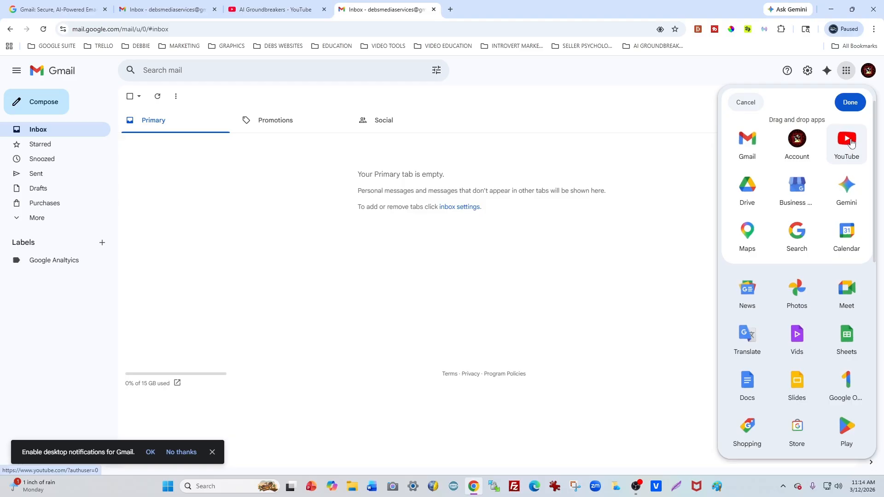
pyautogui.moveTo(851, 144); pyautogui.dragTo(796, 140)
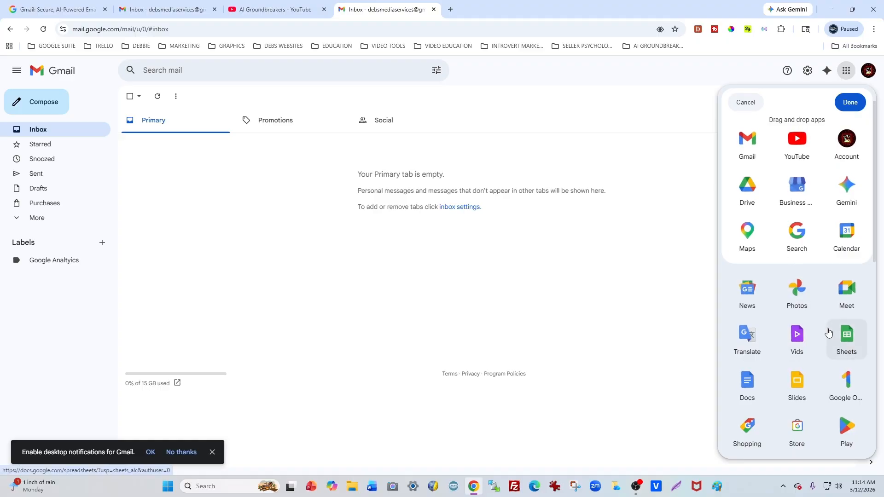
# - Add Docs and Sheets to the Google apps favorites as the fourth and fifth apps, and close the launcher
pyautogui.scroll(-2, 810, 344)
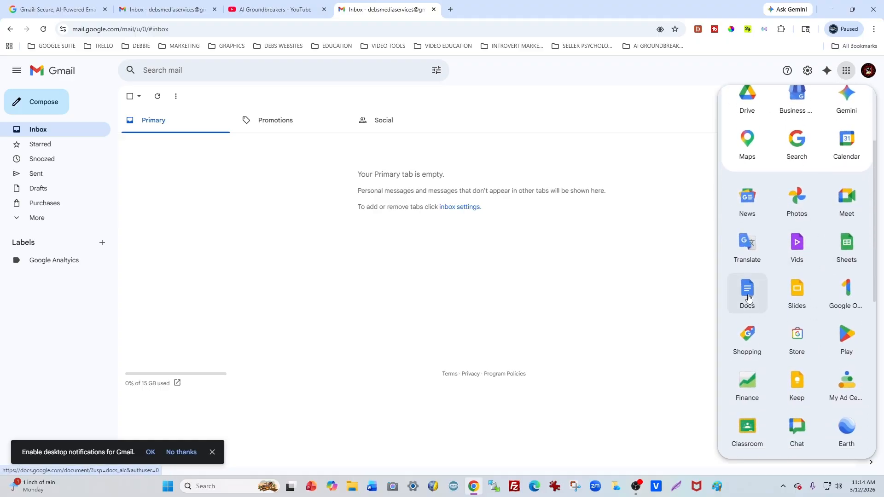
pyautogui.moveTo(748, 296); pyautogui.dragTo(777, 234)
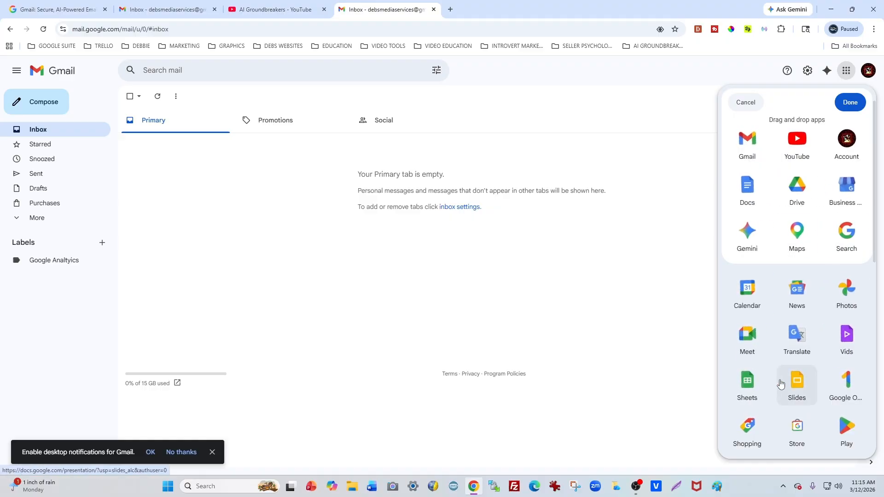
pyautogui.moveTo(749, 387); pyautogui.dragTo(796, 194)
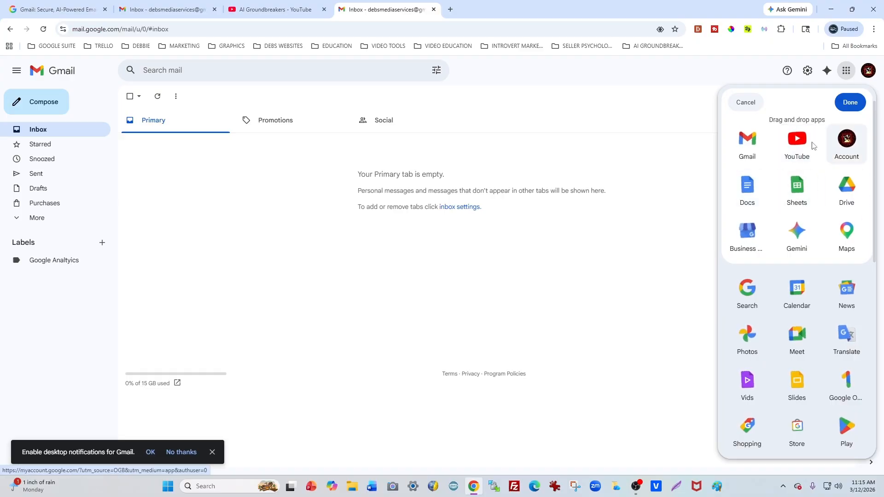
pyautogui.click(626, 253)
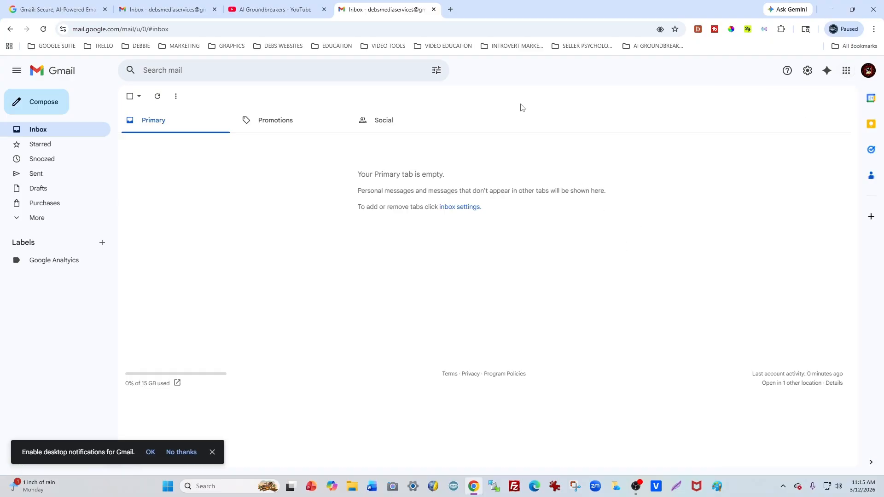
# - Return to the AI Groundbreakers channel page, switch to AAA Logo to dismiss its Logo Templates window, and minimize it
pyautogui.click(290, 9)
pyautogui.click(675, 241)
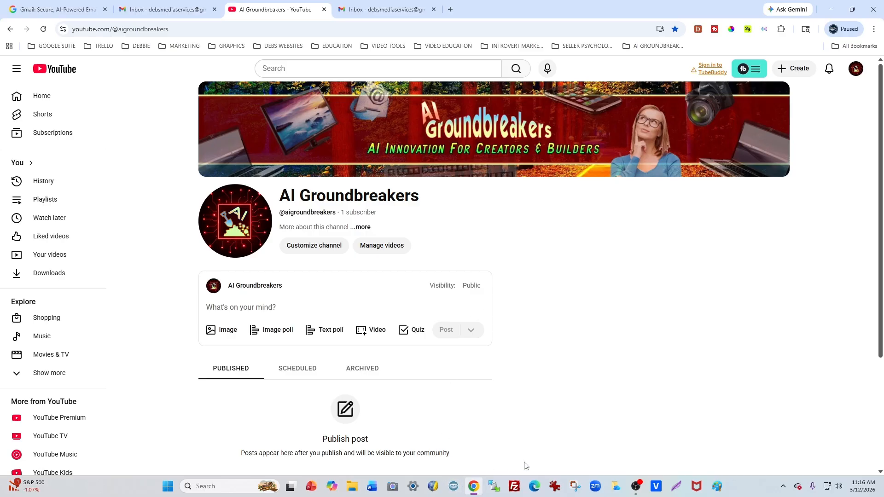
pyautogui.click(453, 488)
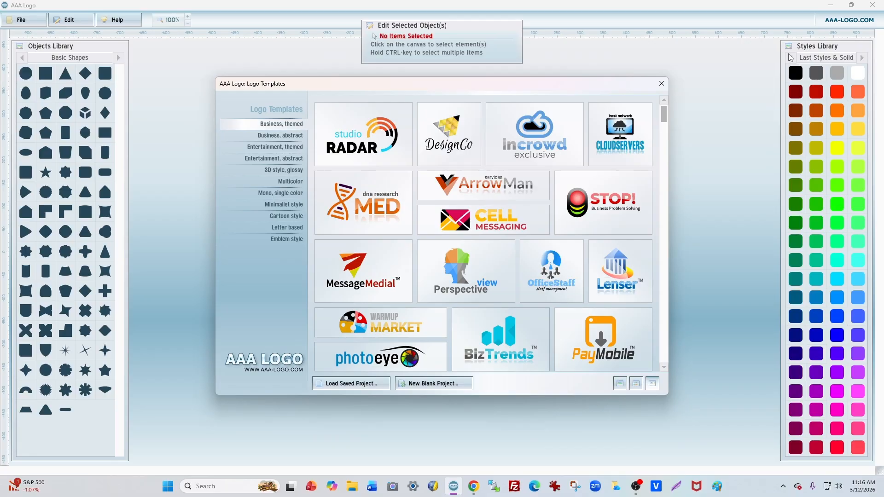
pyautogui.click(661, 83)
pyautogui.click(831, 5)
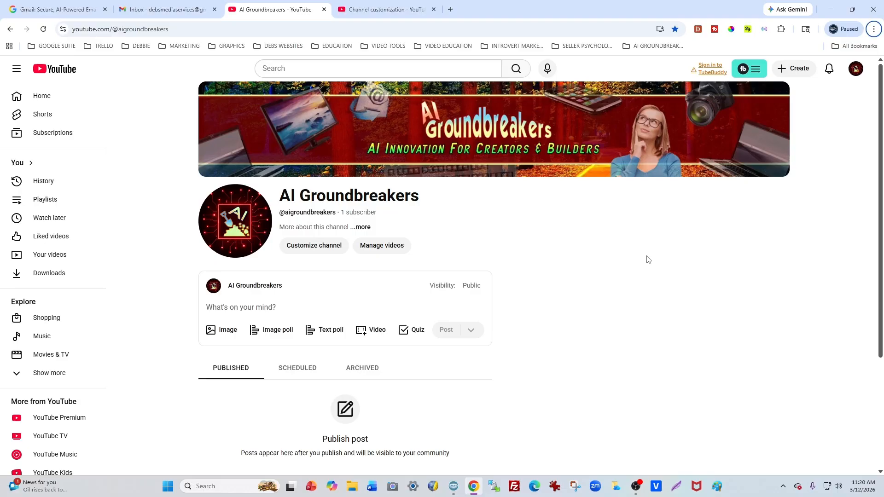
# - Open the AI Groundbreakers channel customization page in YouTube Studio and close the duplicate customization tab
pyautogui.click(302, 248)
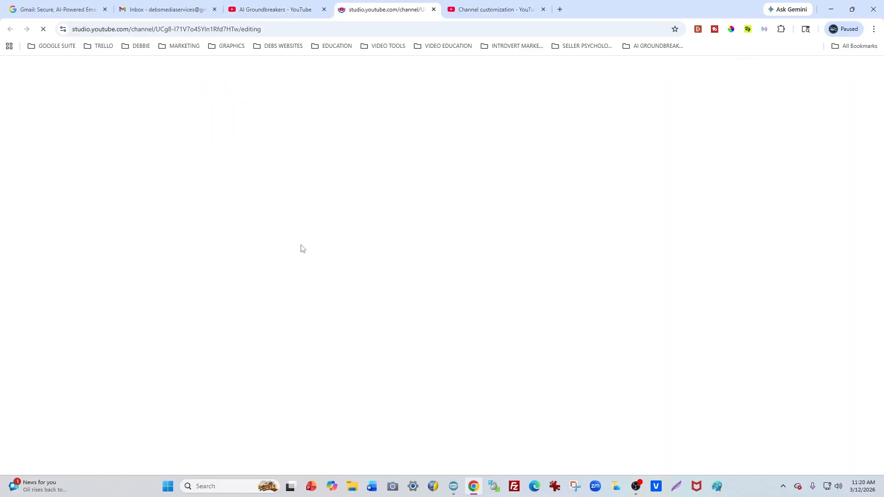
pyautogui.click(543, 9)
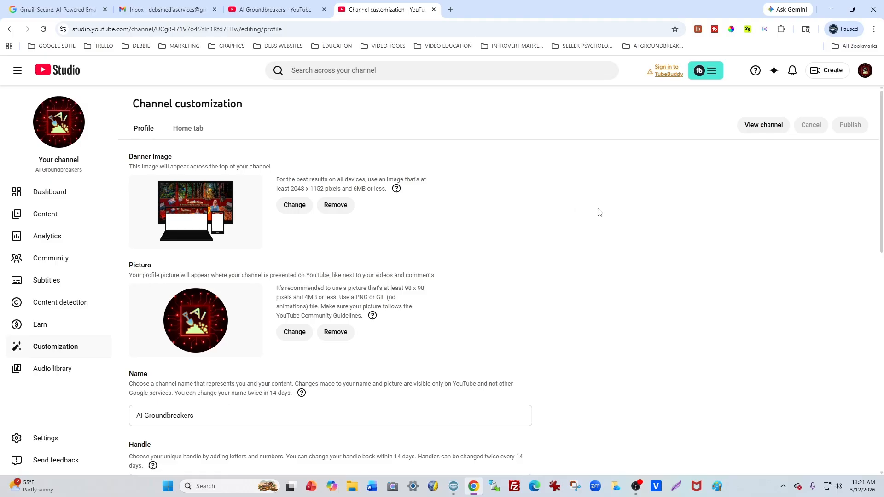
# - View the file choosers for replacing the banner image and the profile picture, cancelling both
pyautogui.click(294, 206)
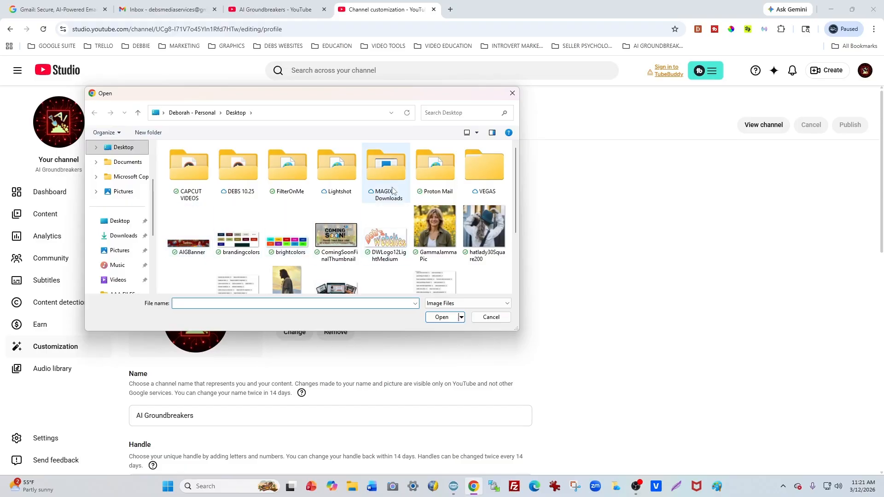
pyautogui.click(512, 93)
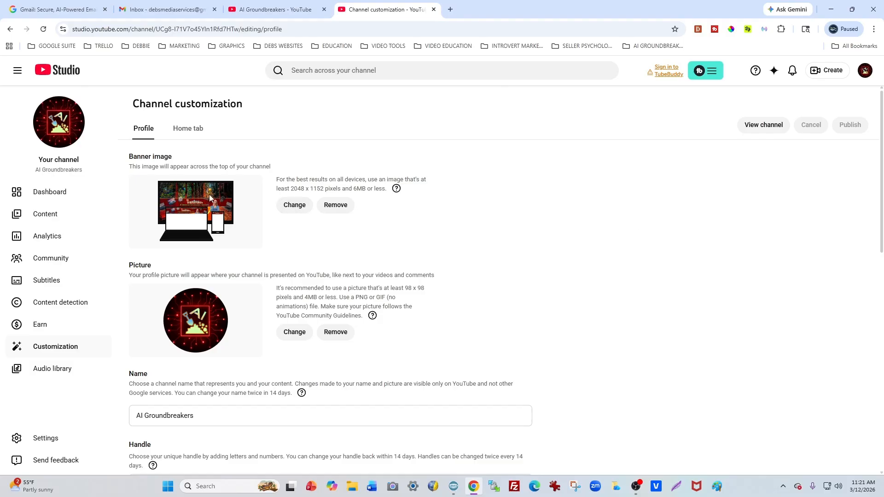
pyautogui.click(298, 332)
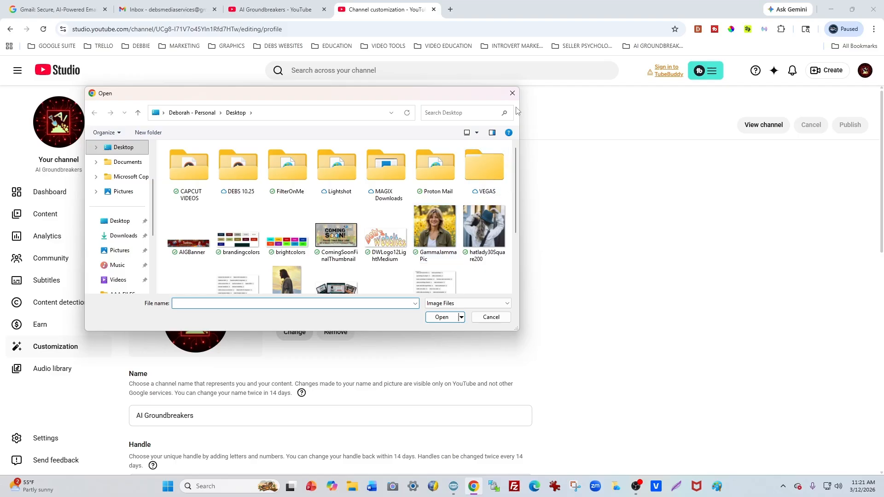
pyautogui.click(512, 93)
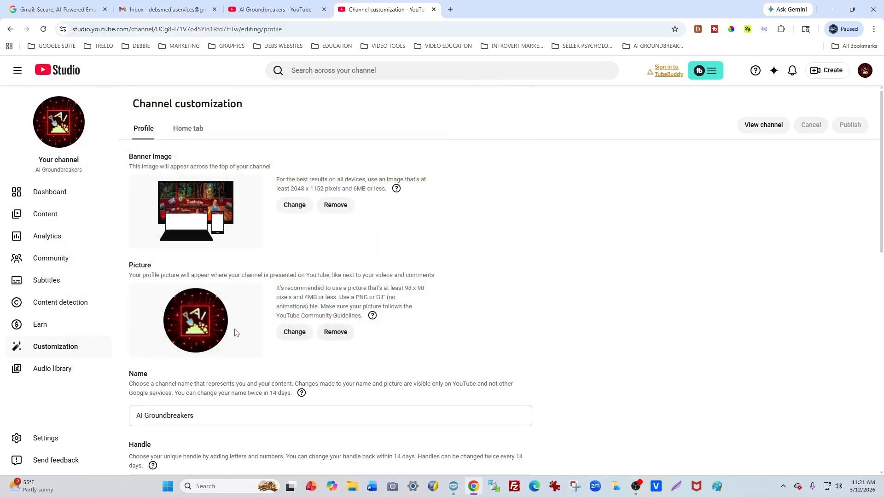
# - Examine the channel's name and handle settings and compare them with the public channel page
pyautogui.scroll(-4, 492, 260)
pyautogui.scroll(-2, 492, 263)
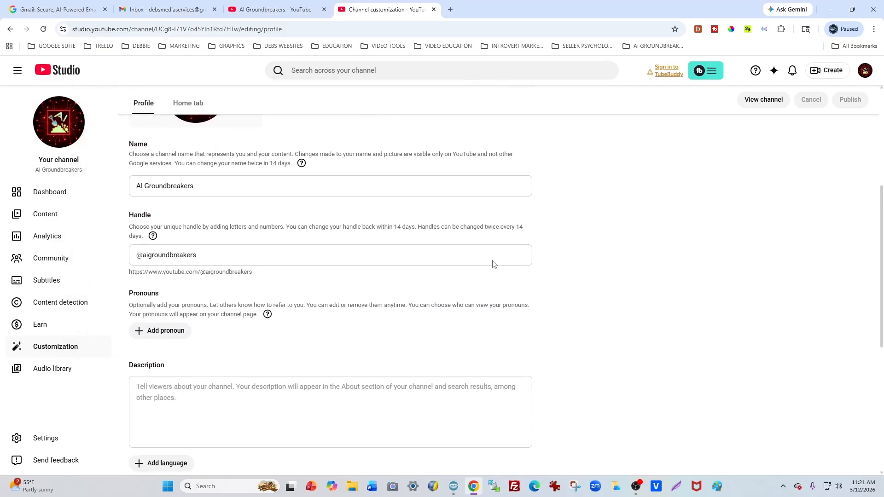
pyautogui.scroll(1, 299, 173)
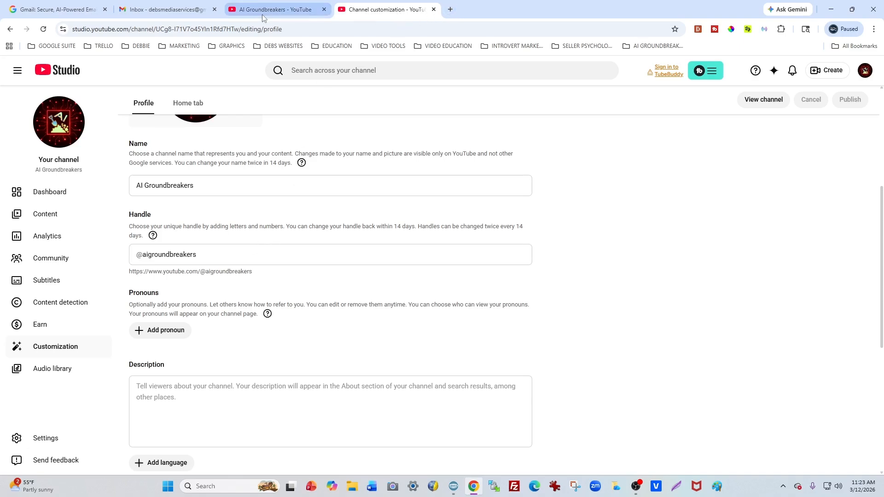
pyautogui.click(276, 9)
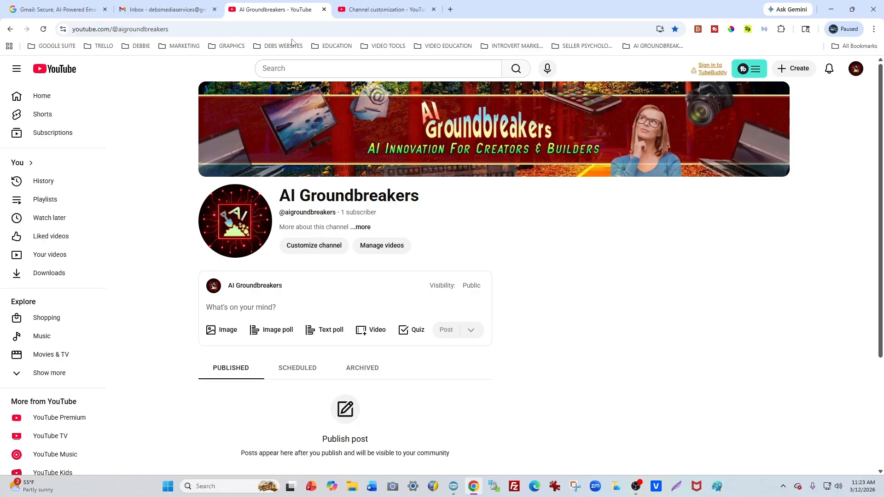
pyautogui.click(379, 10)
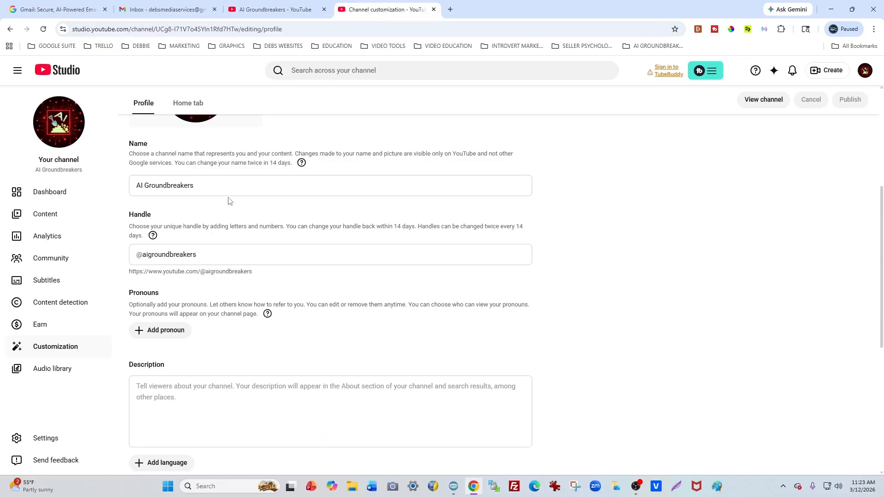
pyautogui.click(150, 257)
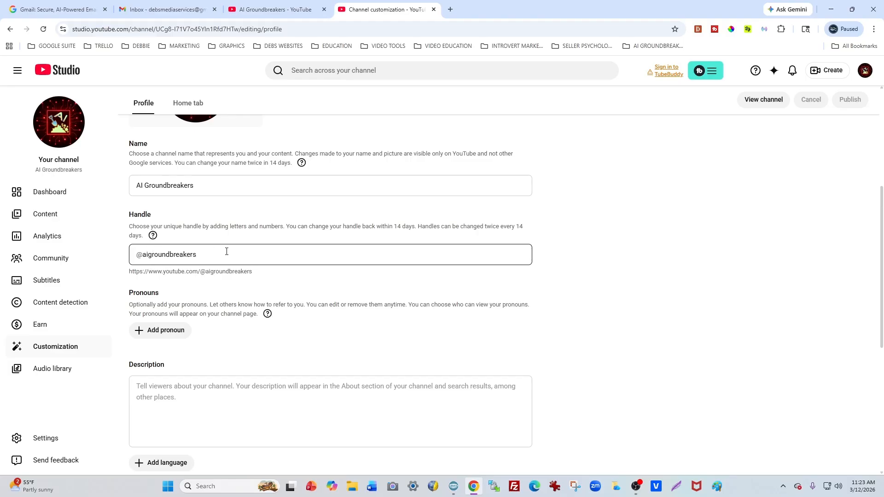
# - Examine the channel's pronouns, description, URL, links, contact info and video watermark settings
pyautogui.scroll(-1, 226, 251)
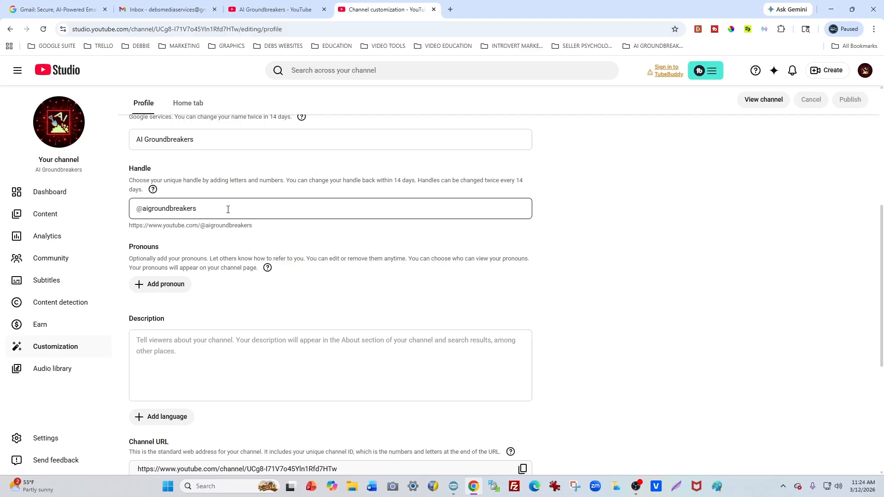
pyautogui.scroll(-2, 228, 210)
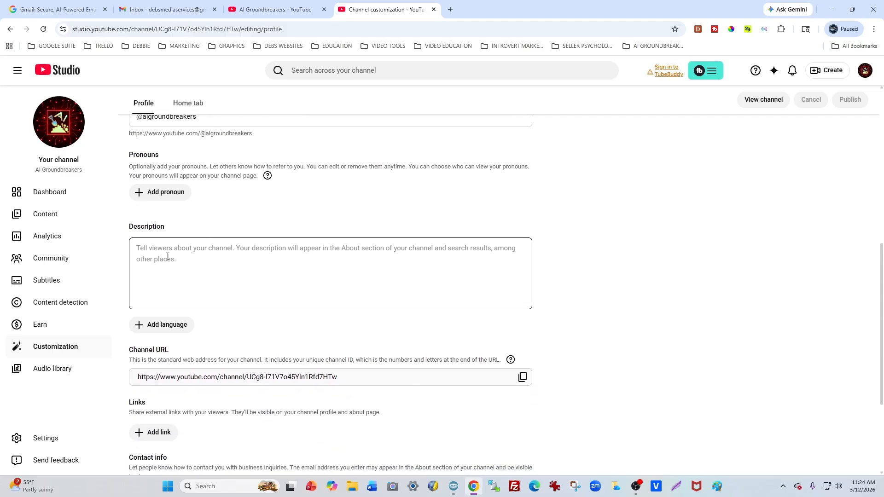
pyautogui.click(162, 255)
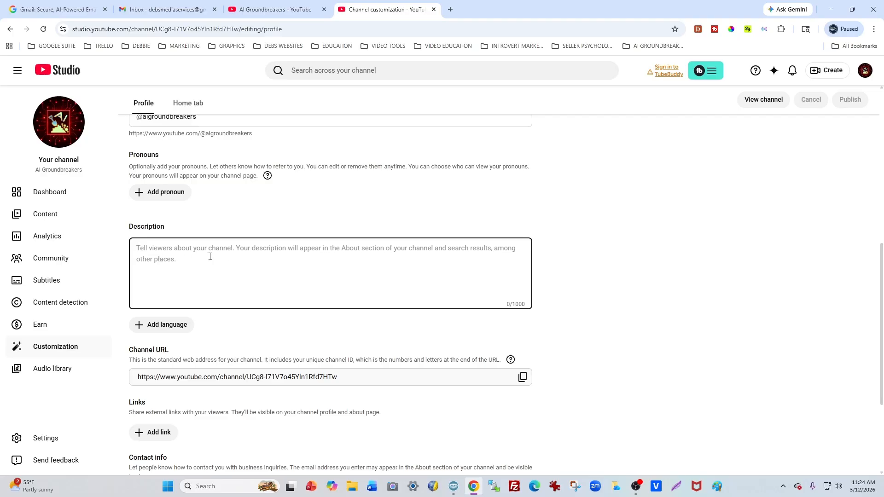
pyautogui.scroll(-3, 215, 258)
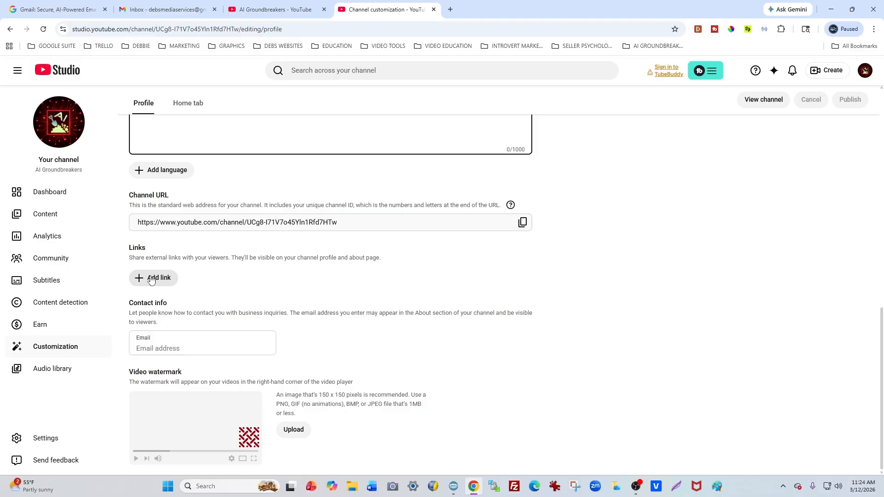
# - Open the Introvert Marketers channel in a new tab and view its description and full list of links
pyautogui.click(451, 10)
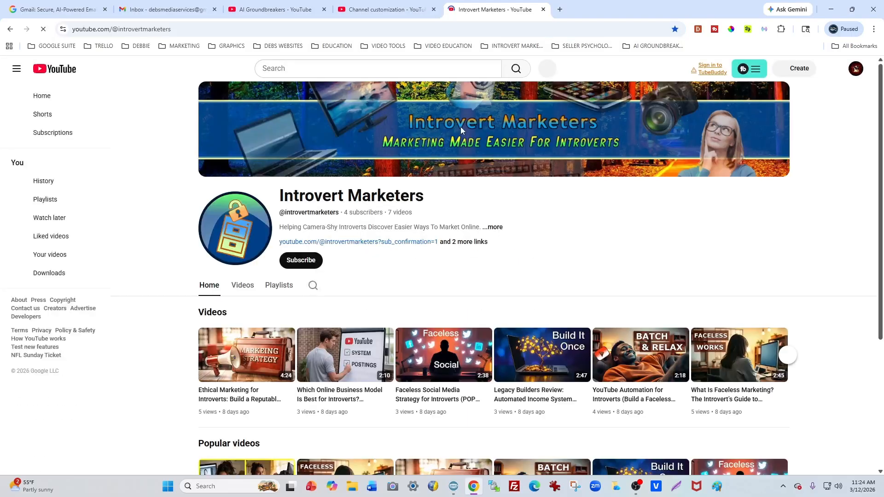
pyautogui.click(460, 246)
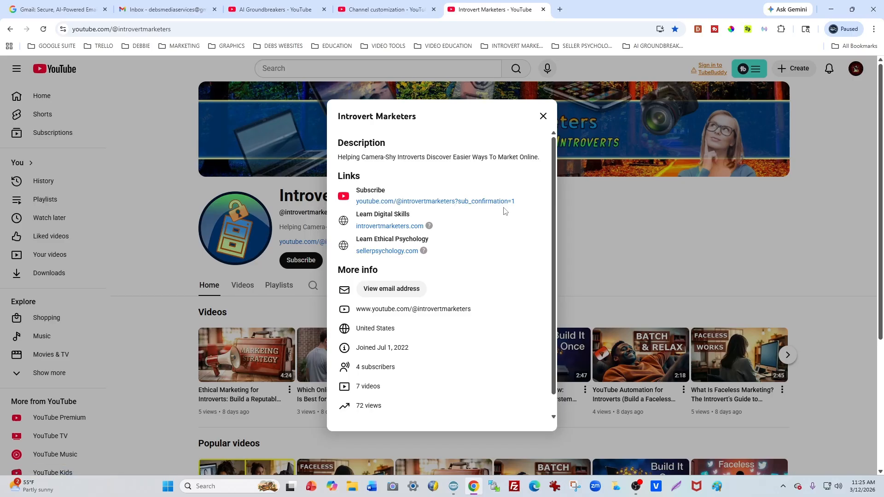
# - Append ?sub_confirmation=1 to the AI Groundbreakers channel URL, copy the full address, and load it to test the subscription prompt
pyautogui.click(261, 7)
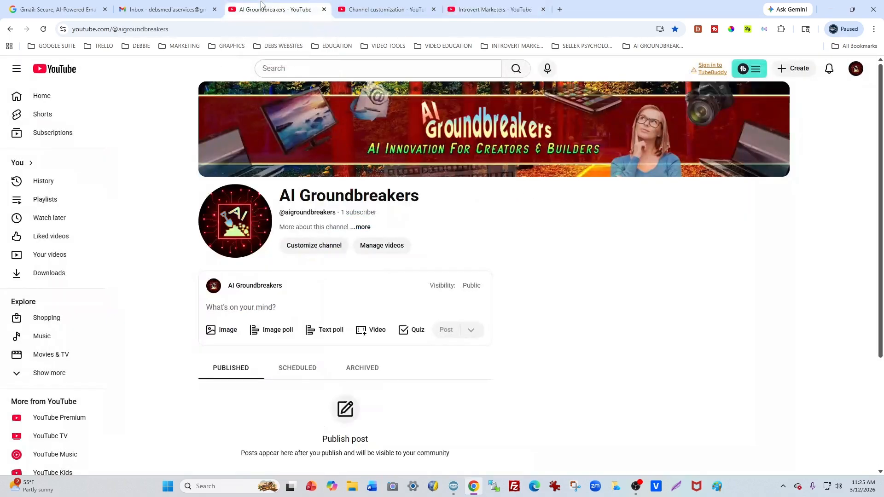
pyautogui.click(207, 27)
pyautogui.click(207, 27)
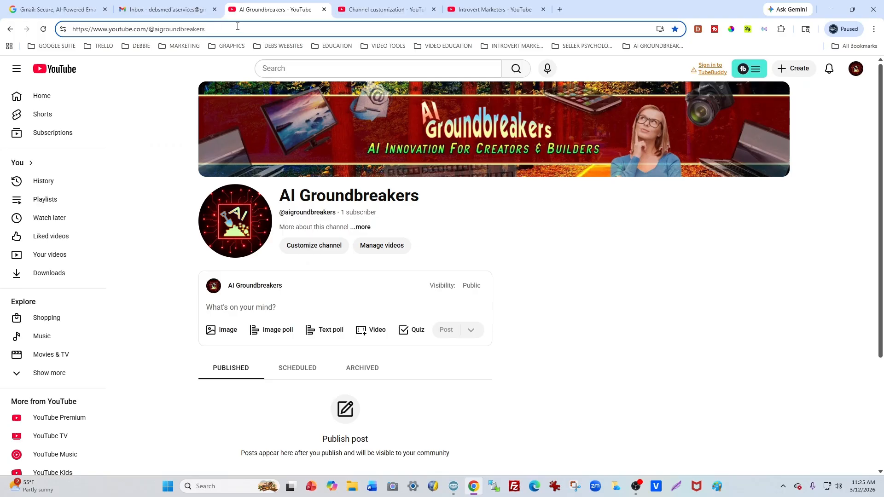
pyautogui.write('?ub')
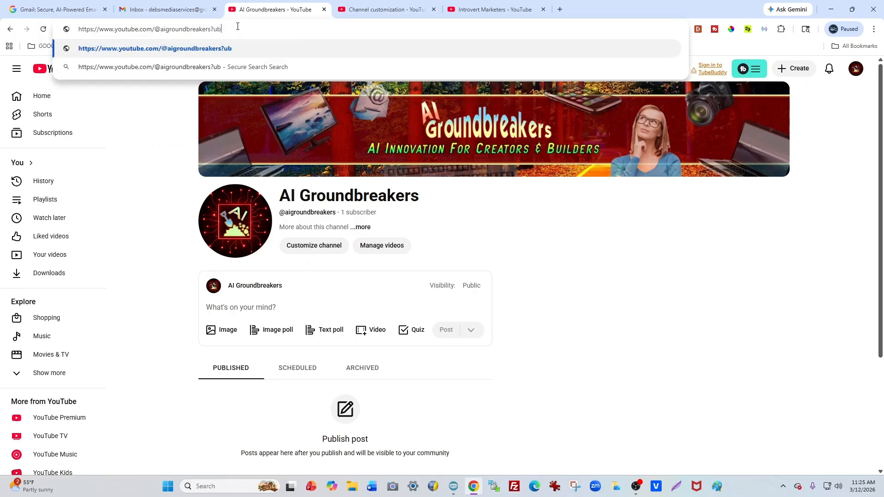
pyautogui.press('BackSpace')
pyautogui.press('BackSpace')
pyautogui.write('sub_confirmation')
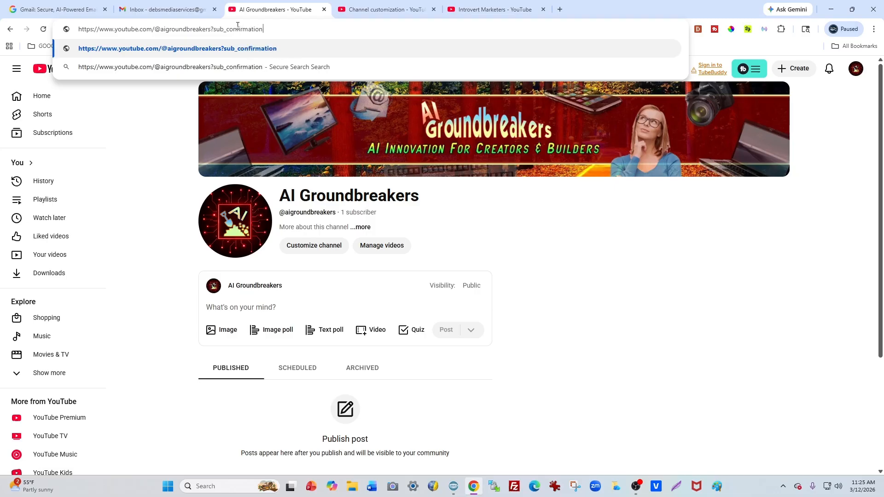
pyautogui.write('=1')
pyautogui.moveTo(272, 29); pyautogui.dragTo(60, 46)
pyautogui.hotkey('ctrl', 'c')
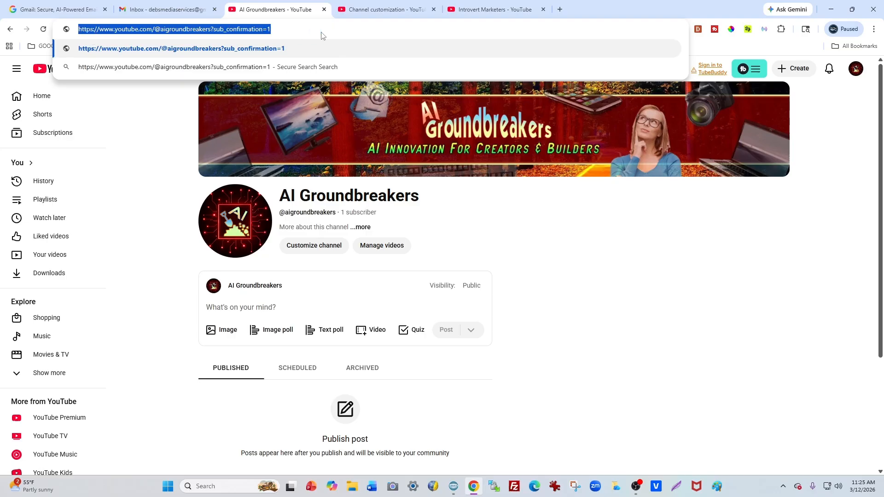
pyautogui.press('Return')
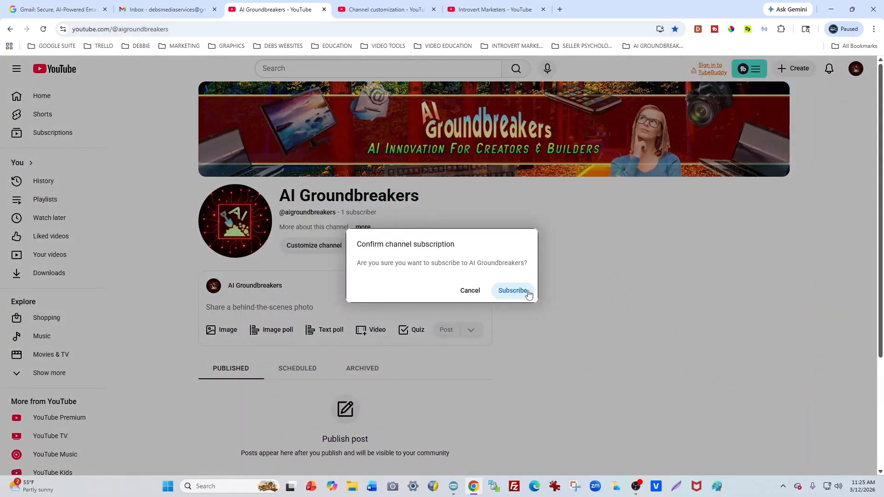
pyautogui.click(580, 252)
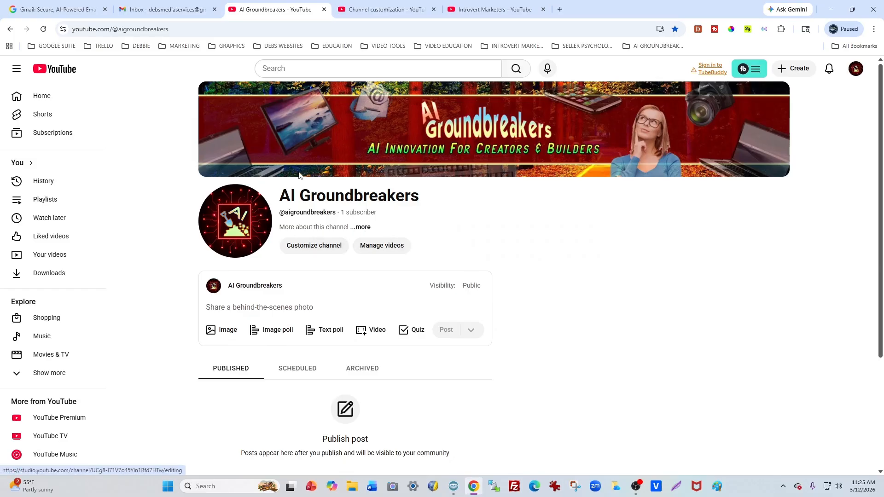
pyautogui.click(371, 6)
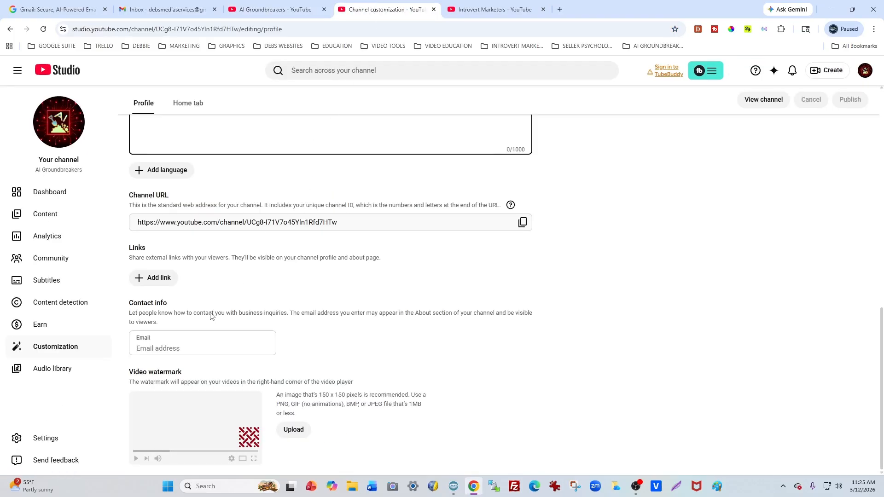
pyautogui.click(157, 280)
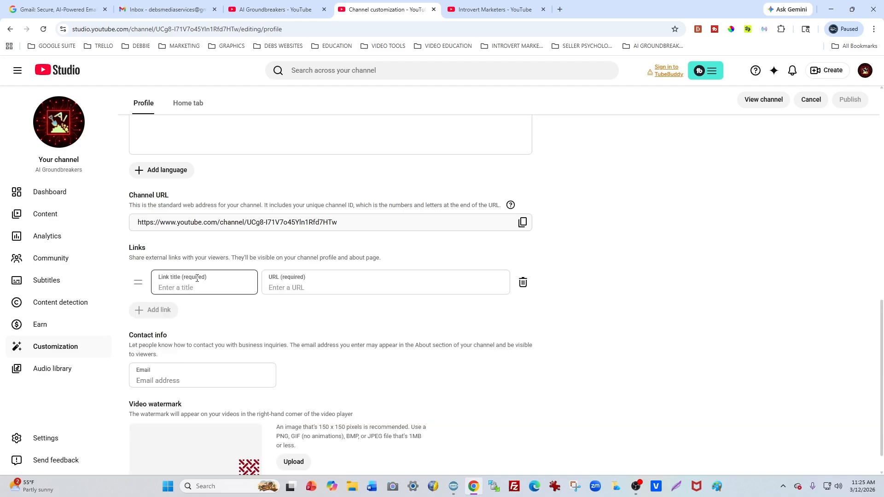
pyautogui.click(197, 278)
pyautogui.write('Subscribe')
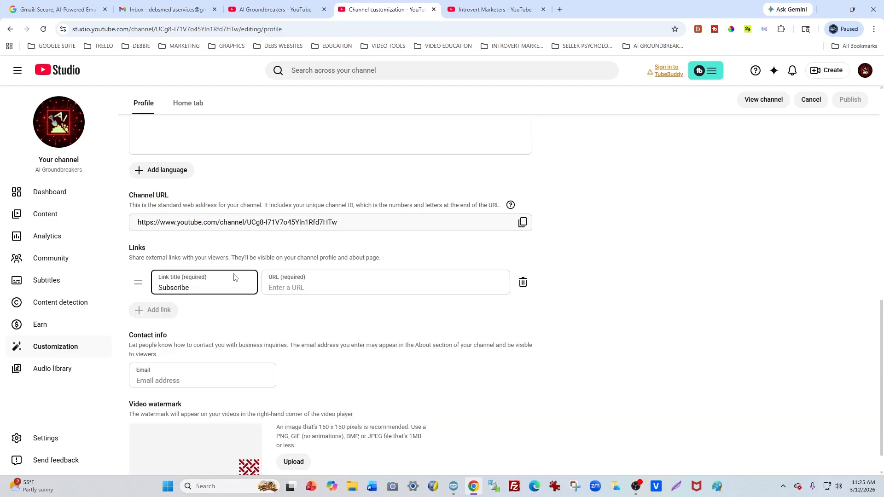
pyautogui.click(290, 289)
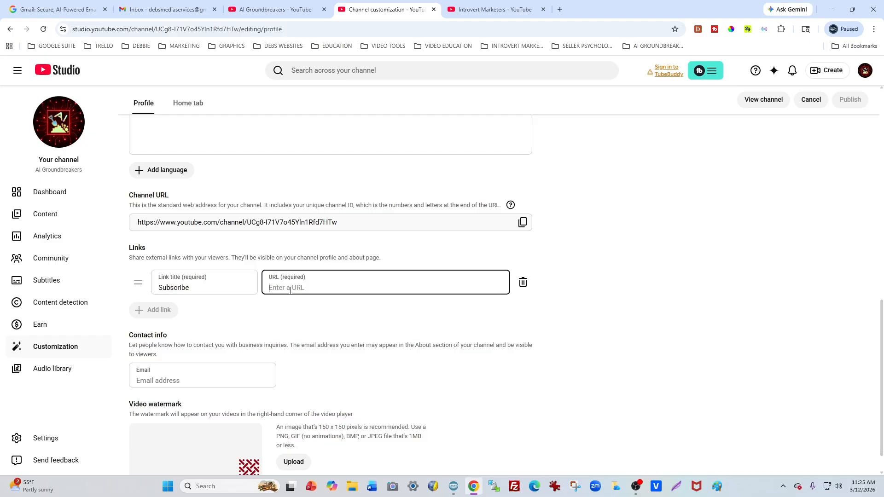
pyautogui.hotkey('ctrl', 'v')
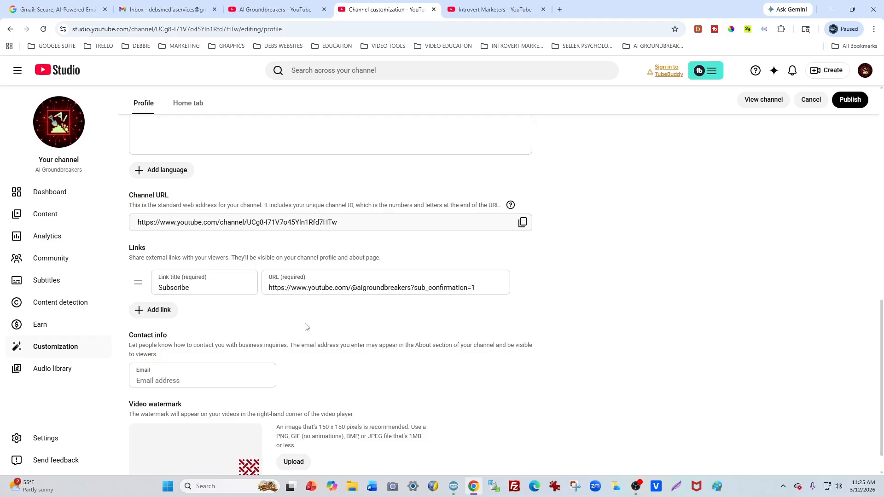
# - Add a blank second link entry and examine the contact email field without filling in either
pyautogui.click(156, 310)
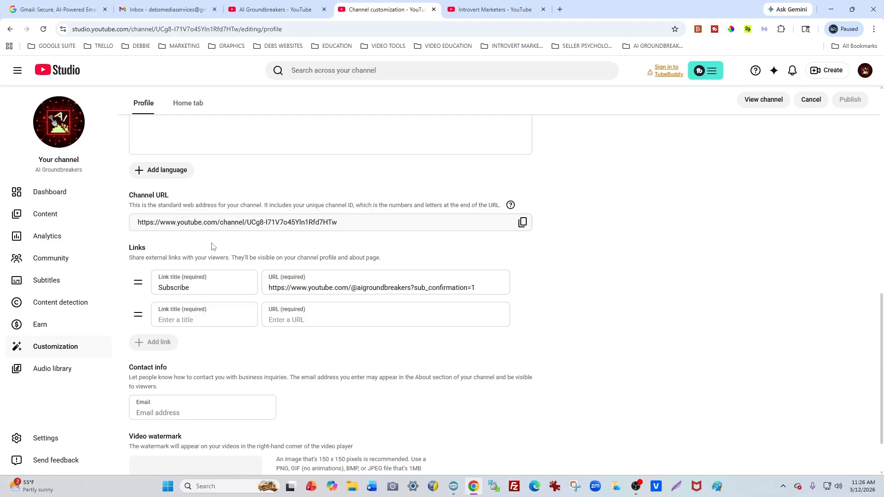
pyautogui.click(172, 319)
pyautogui.scroll(-2, 299, 336)
pyautogui.click(166, 346)
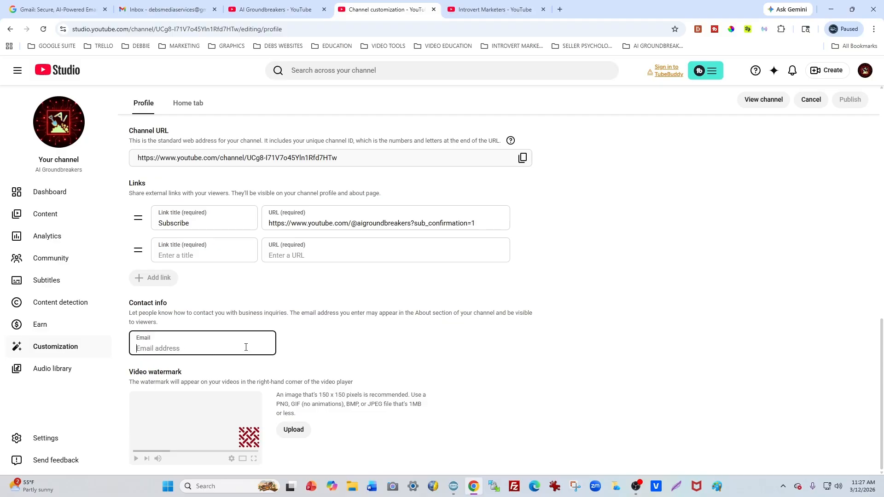
pyautogui.click(579, 341)
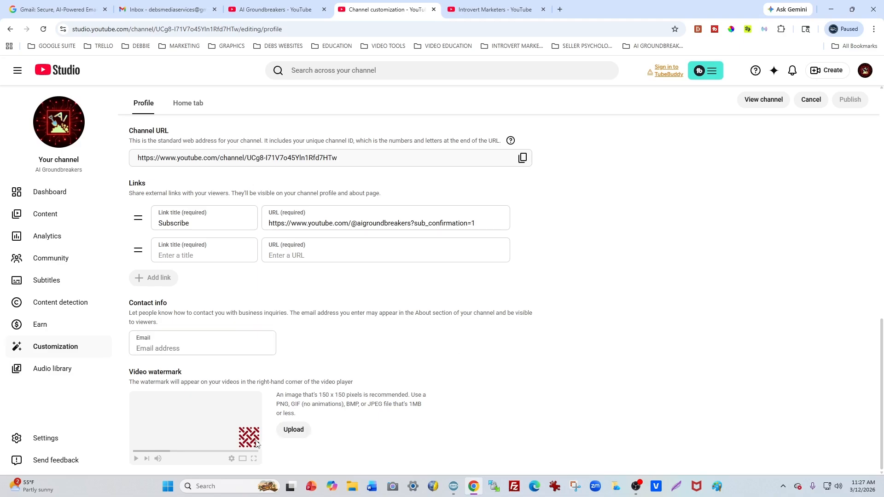
# - Upload IMLogoTransparentCircleNEW2 as the video watermark from 1B INTROVERT MARKETERS > 1 AAA IM NEW > AAA DW LOGOS > LOGO GRAPHICS
pyautogui.click(294, 431)
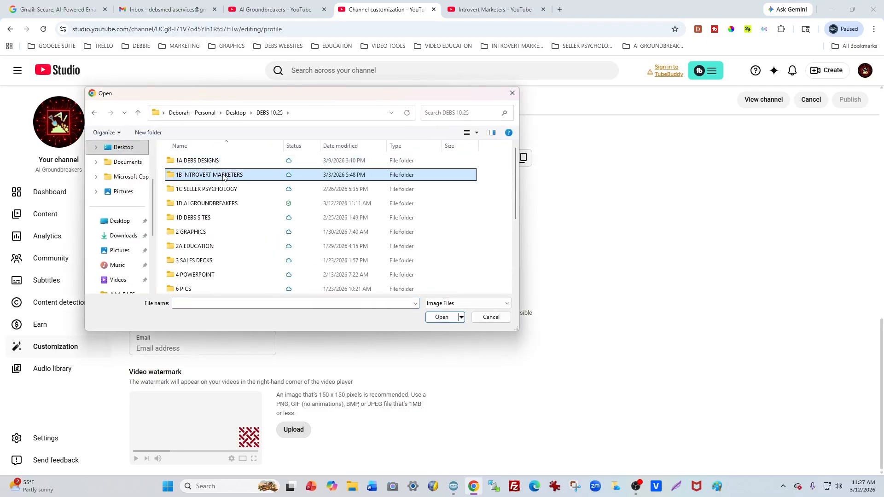
pyautogui.doubleClick(221, 175)
pyautogui.doubleClick(212, 161)
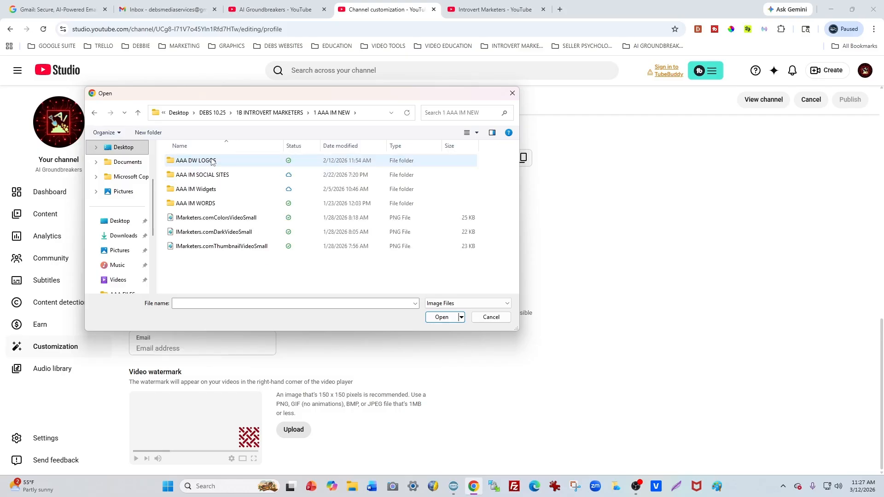
pyautogui.doubleClick(226, 161)
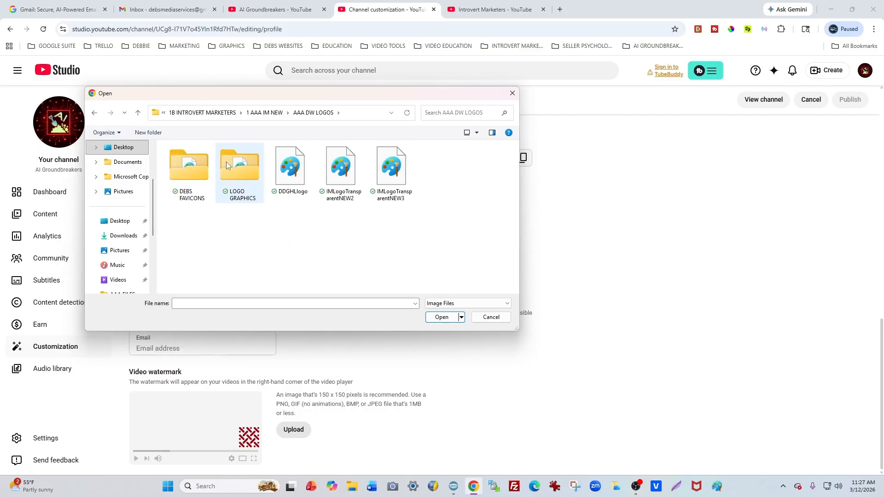
pyautogui.click(237, 175)
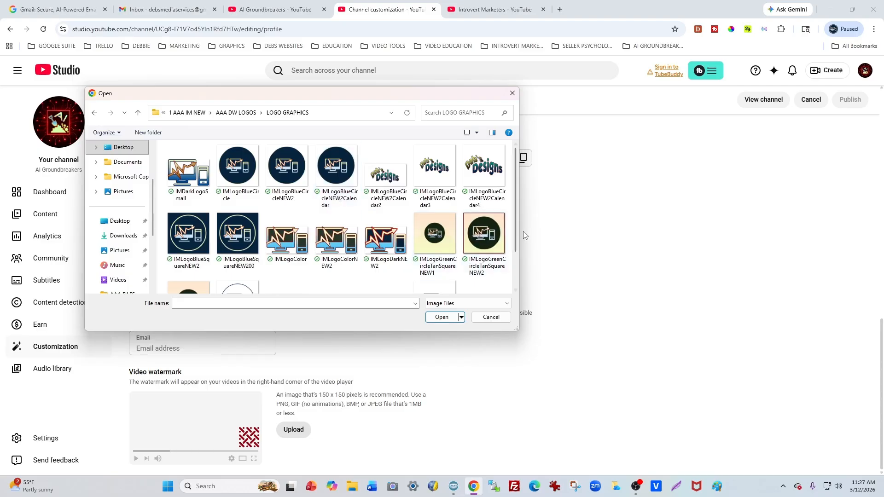
pyautogui.scroll(-1, 435, 244)
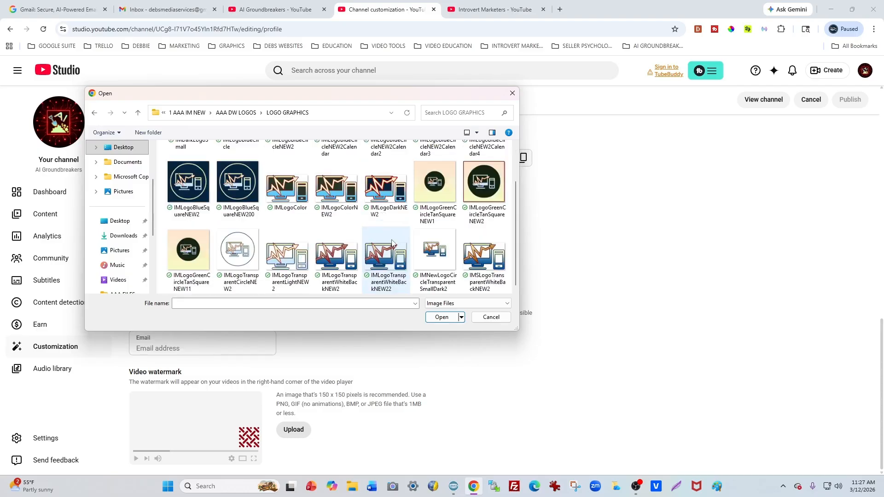
pyautogui.click(233, 251)
pyautogui.doubleClick(234, 251)
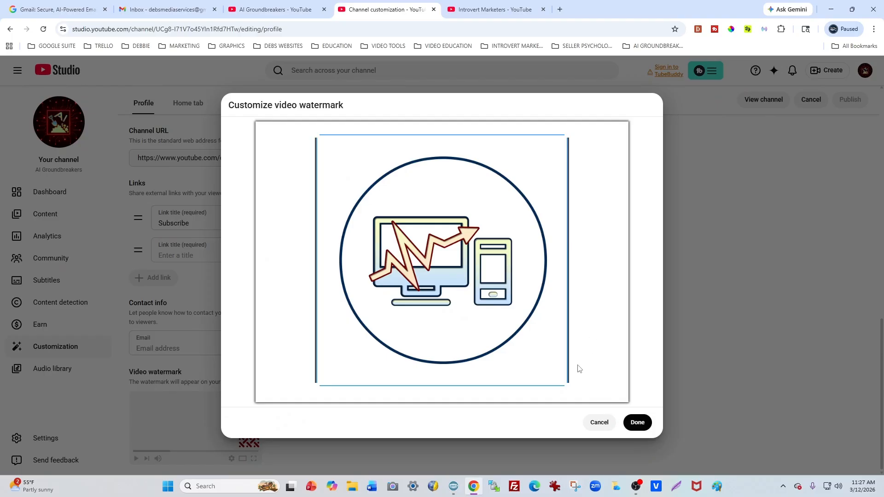
# - Shrink the watermark crop frame slightly, center it around the circular logo, and apply the crop
pyautogui.moveTo(568, 385); pyautogui.dragTo(550, 378)
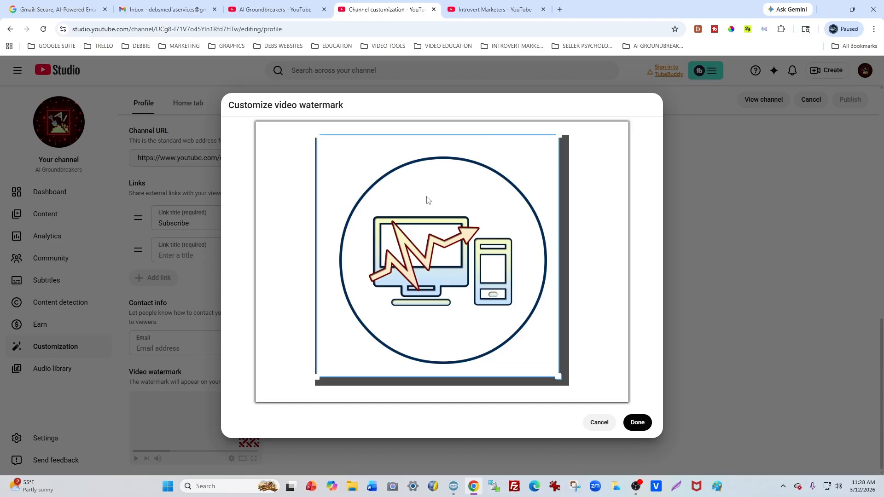
pyautogui.moveTo(429, 203); pyautogui.dragTo(434, 206)
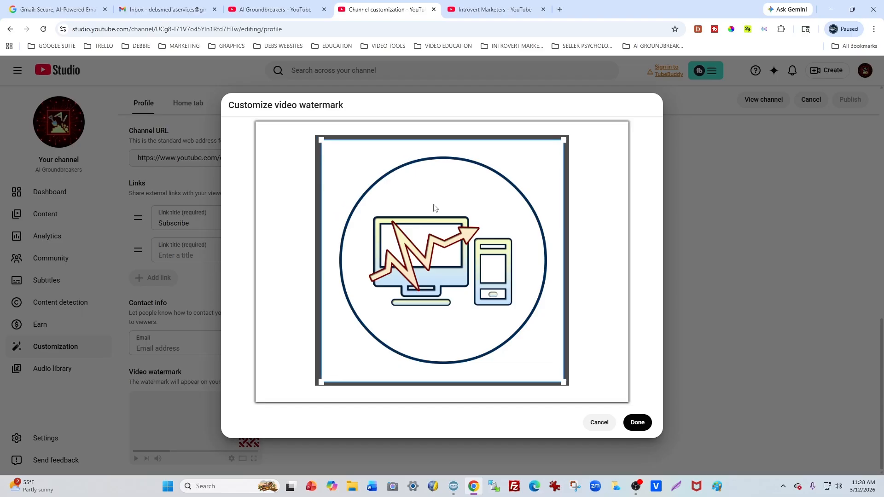
pyautogui.click(636, 423)
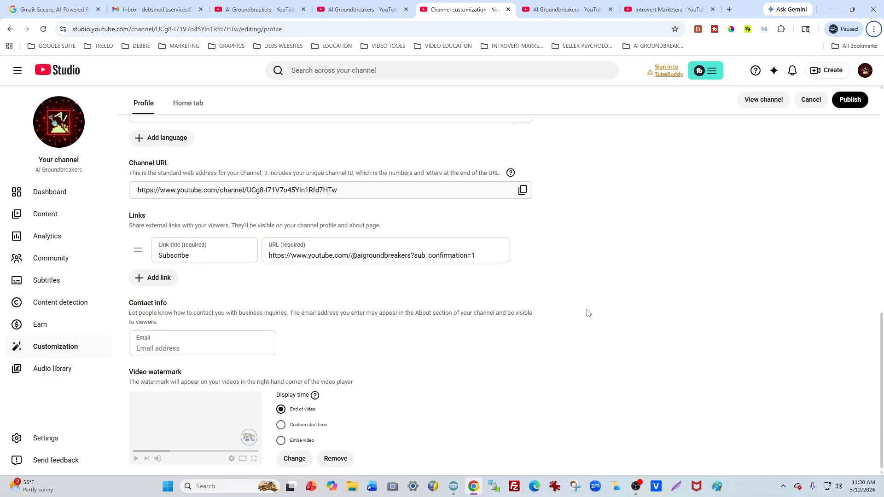
# - Publish the channel customization changes, including the Subscribe link and the video watermark
pyautogui.scroll(6, 709, 258)
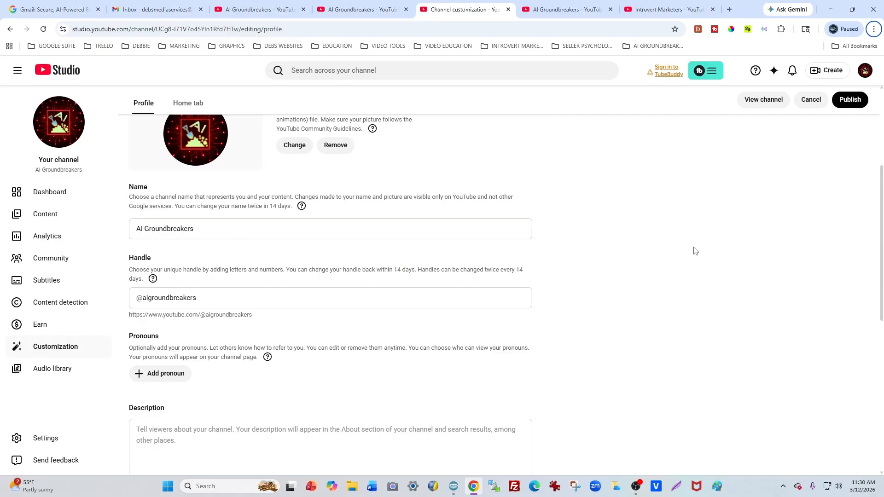
pyautogui.scroll(4, 691, 249)
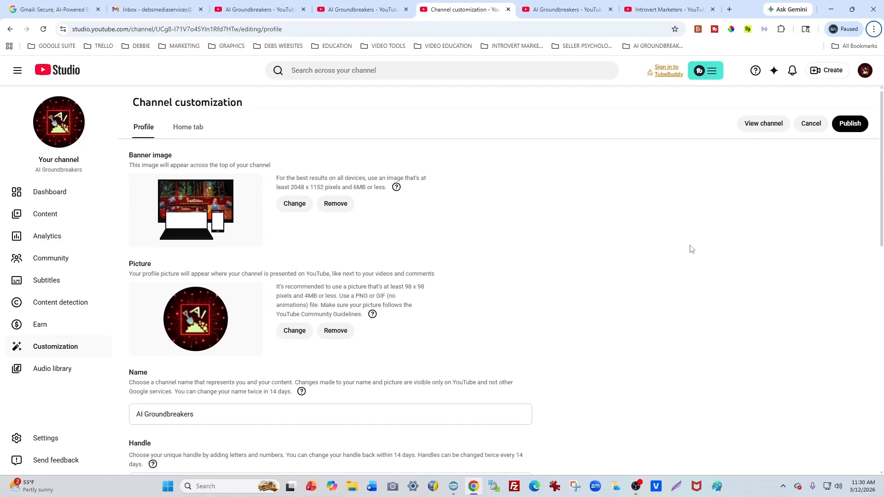
pyautogui.click(850, 127)
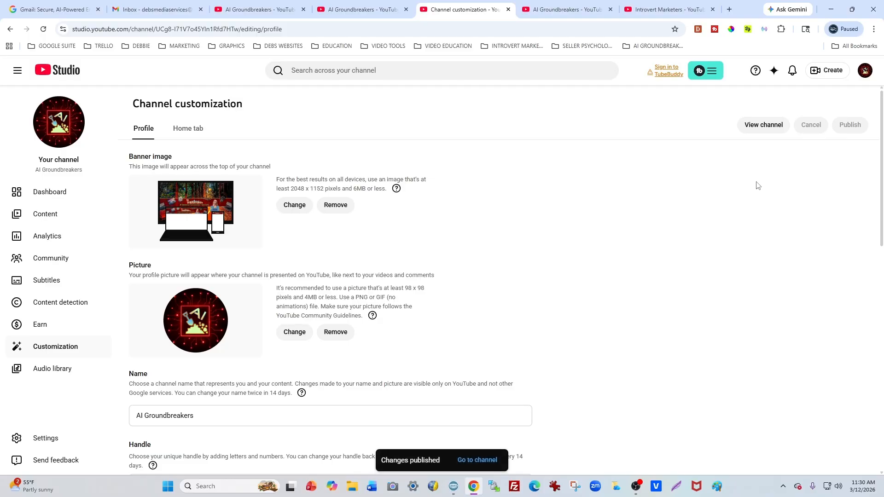
# - View the published channel page, test its subscribe link, and return to the original AI Groundbreakers channel tab
pyautogui.click(764, 124)
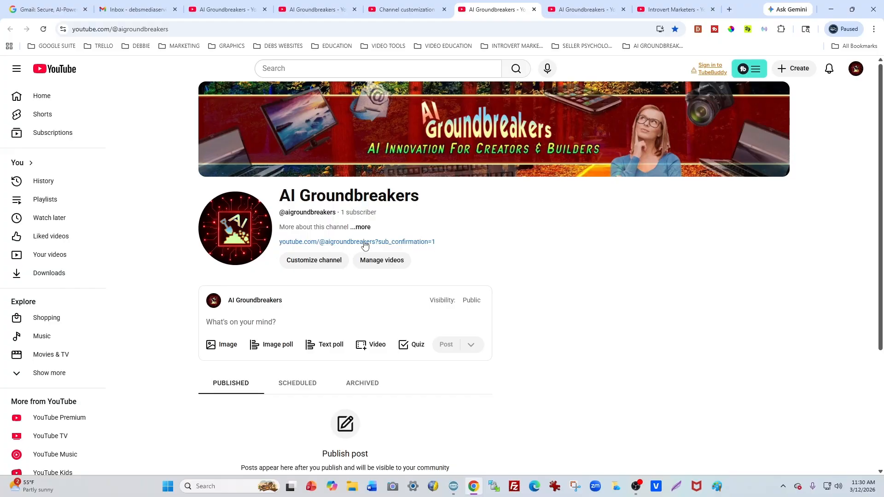
pyautogui.click(380, 244)
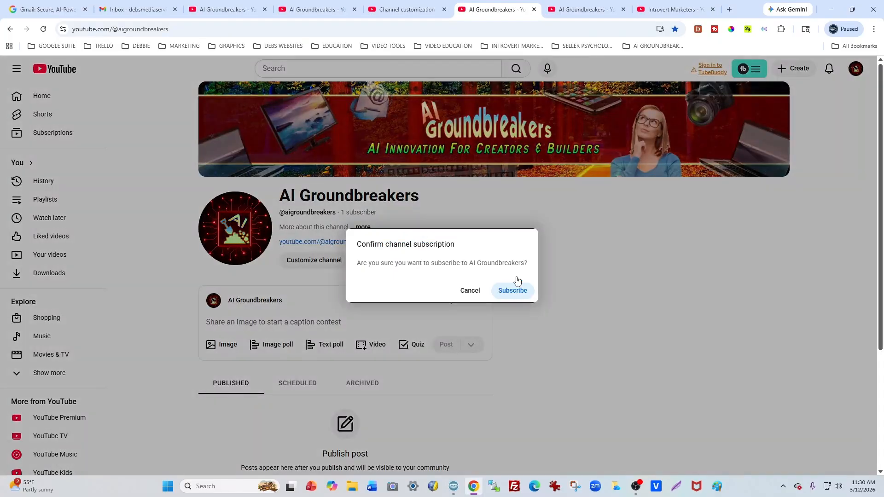
pyautogui.click(534, 10)
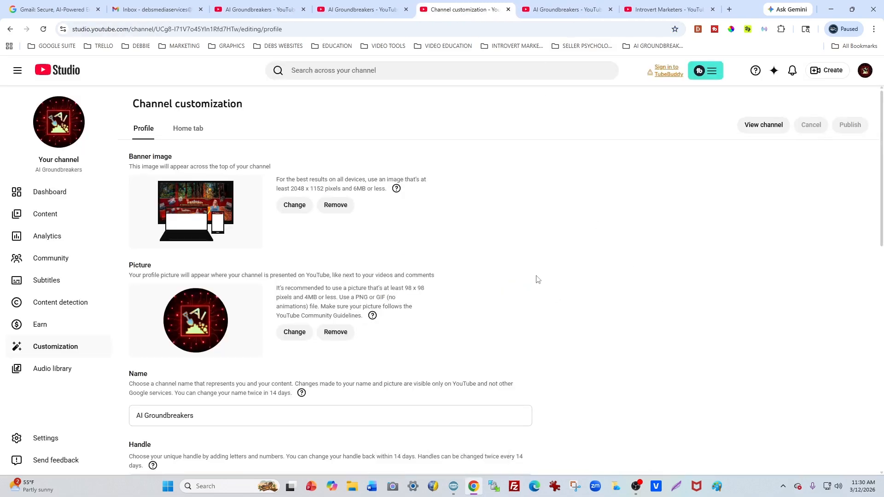
pyautogui.click(294, 10)
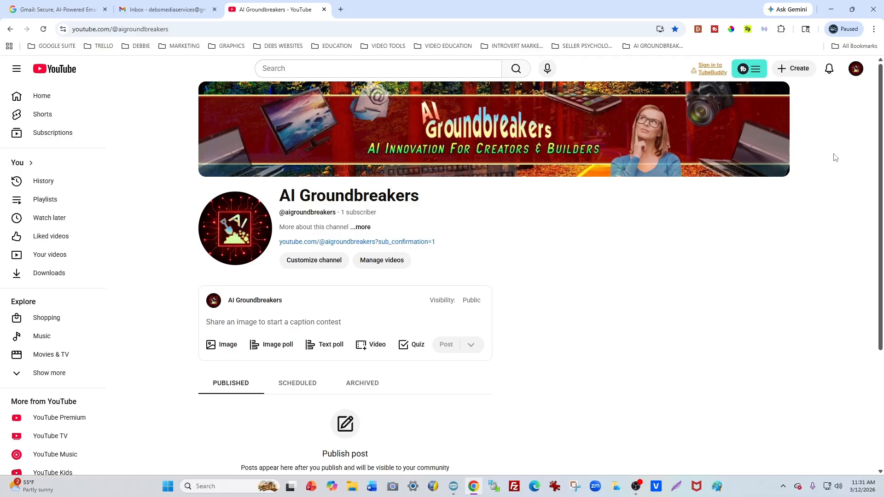
# - Open the channel settings in YouTube Studio and set the country of residence to United States
pyautogui.click(854, 74)
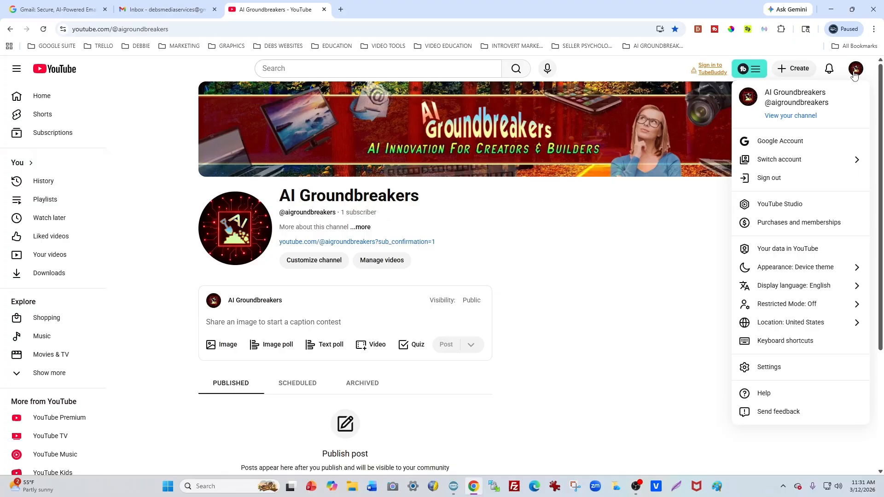
pyautogui.click(779, 209)
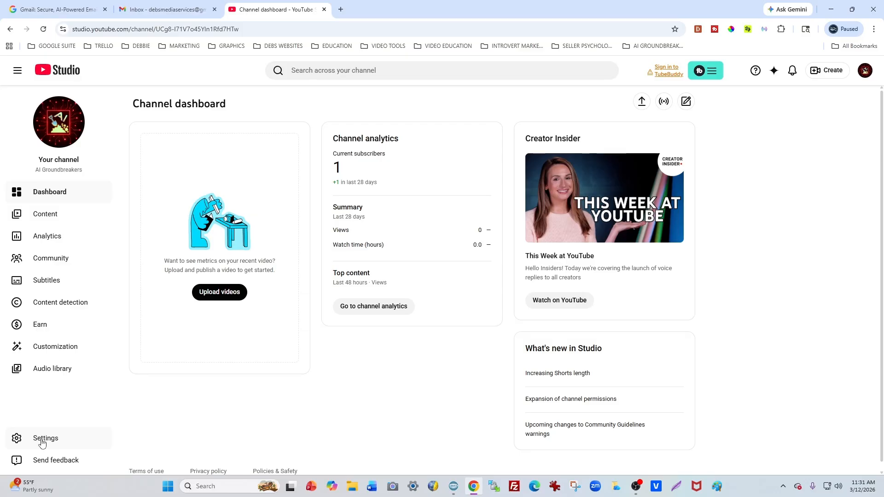
pyautogui.click(43, 439)
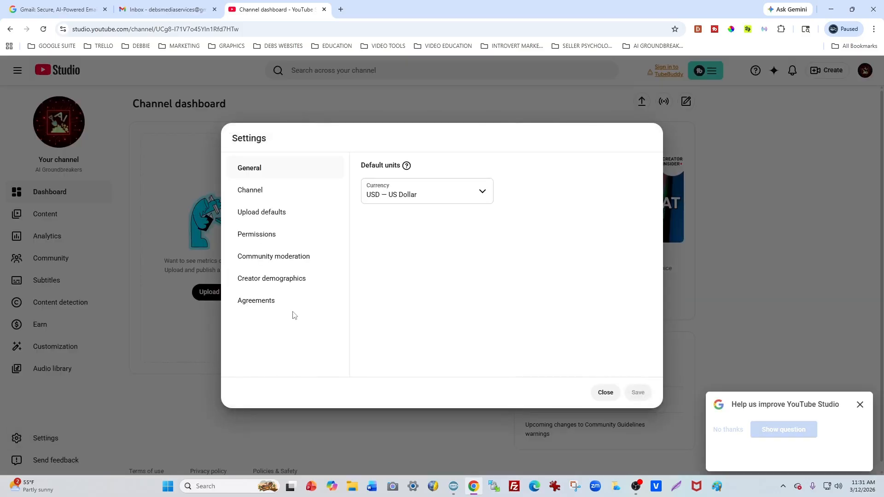
pyautogui.click(248, 190)
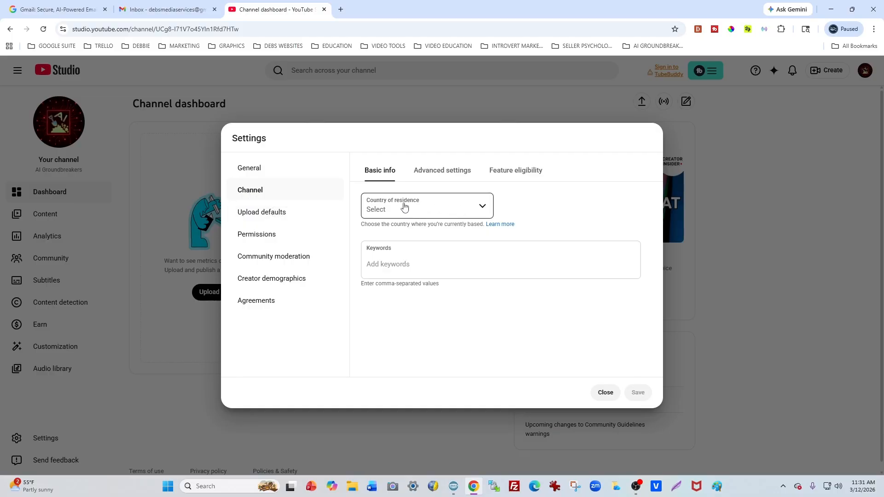
pyautogui.click(474, 211)
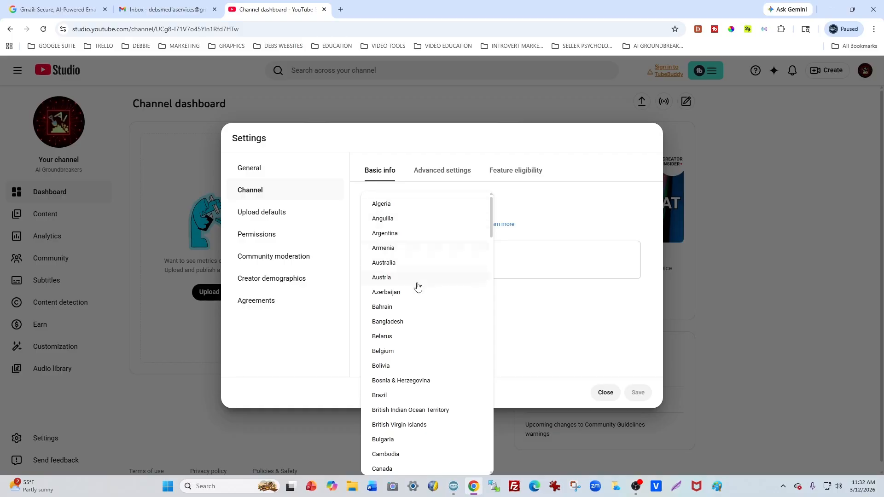
pyautogui.scroll(-5, 412, 340)
pyautogui.scroll(-20, 415, 350)
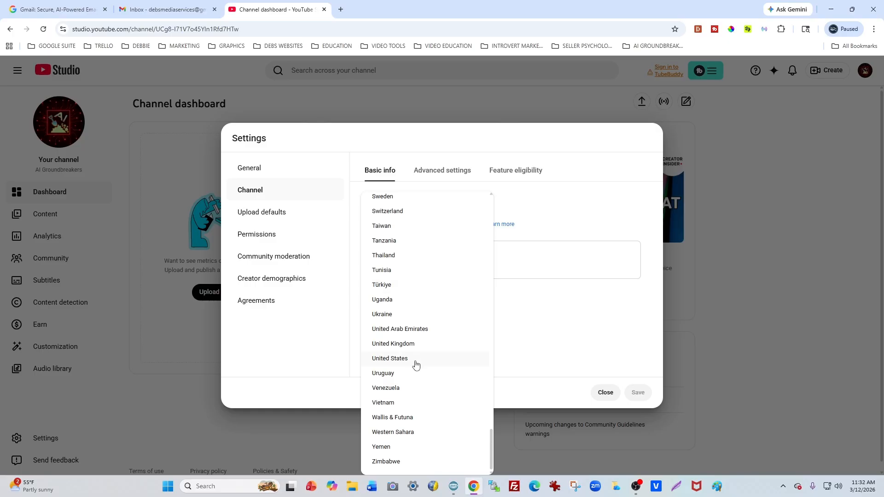
pyautogui.click(400, 361)
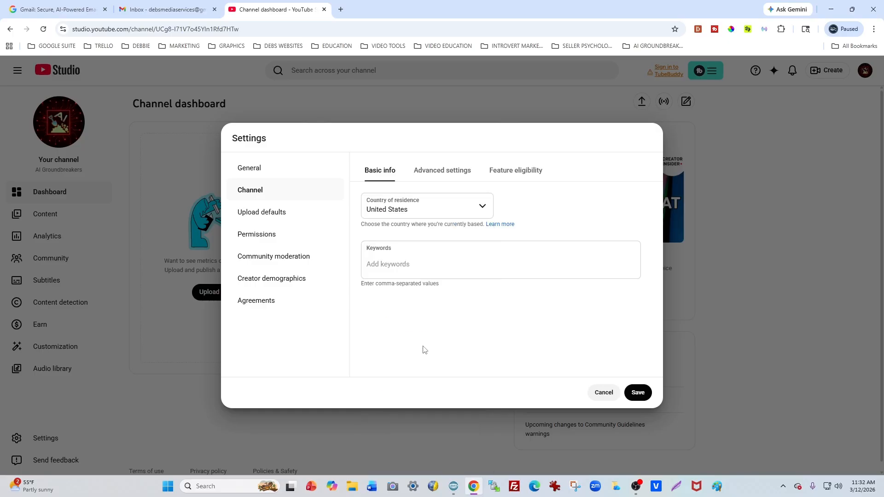
pyautogui.click(403, 267)
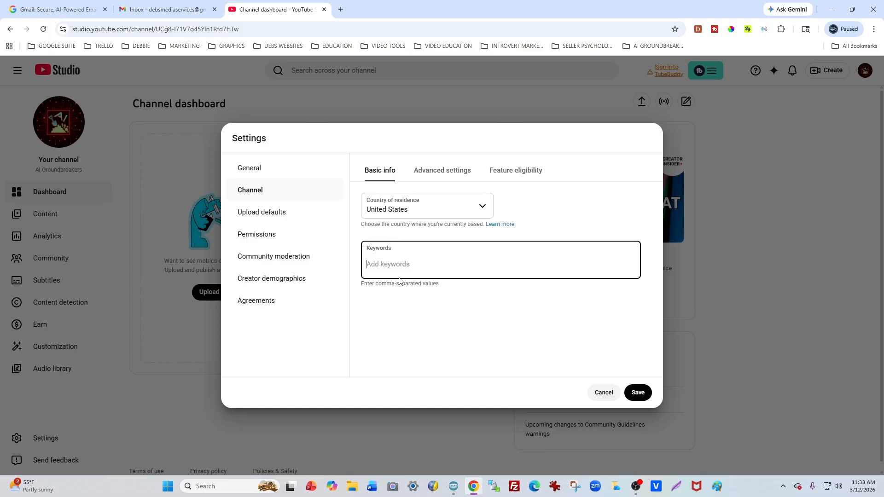
# - In the advanced channel settings, set the channel's audience as not made for kids
pyautogui.click(439, 173)
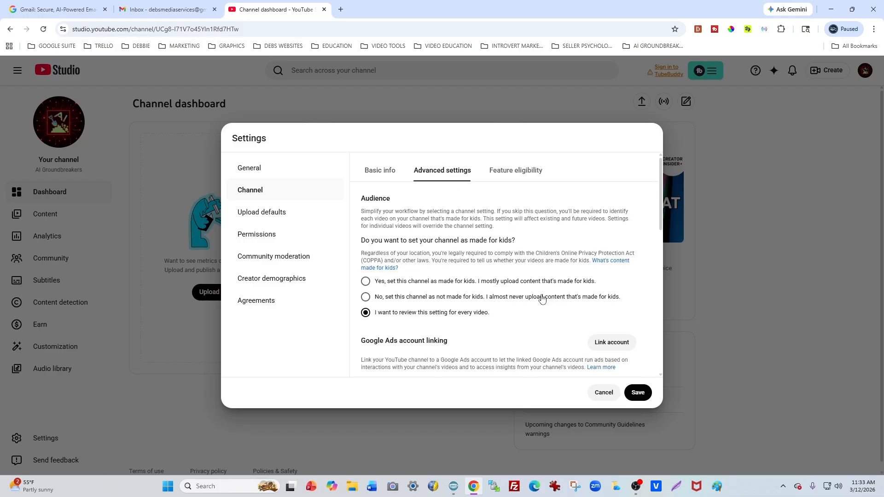
pyautogui.scroll(-1, 542, 299)
pyautogui.scroll(1, 536, 299)
pyautogui.click(366, 298)
# - Review the Google Ads linking, captions, dubbing, advertisements, clips and video quality options, and save the channel settings
pyautogui.scroll(-2, 531, 308)
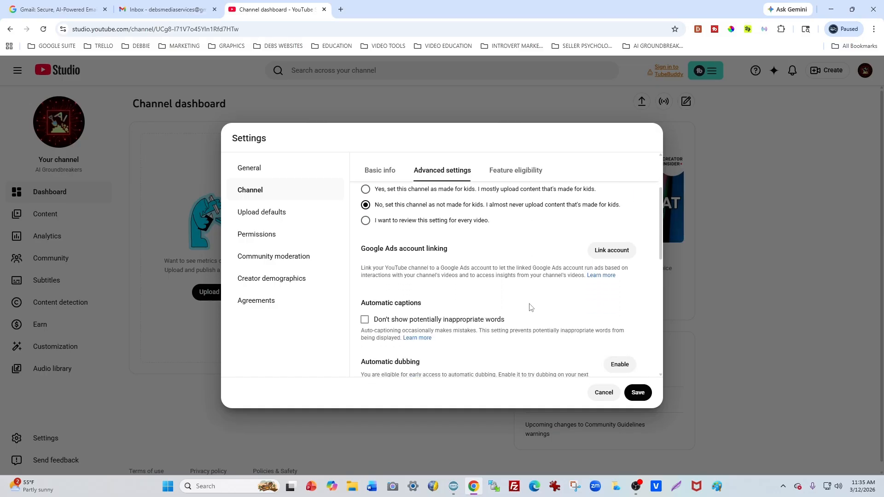
pyautogui.scroll(1, 530, 308)
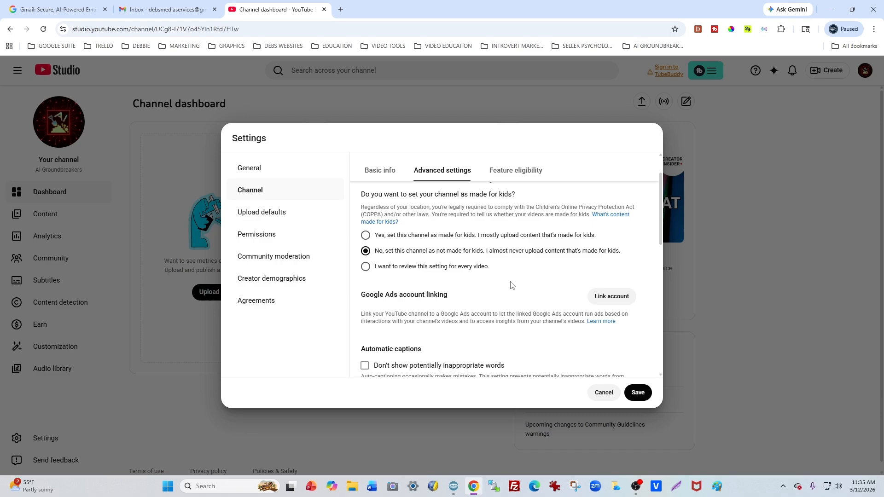
pyautogui.scroll(-1, 510, 285)
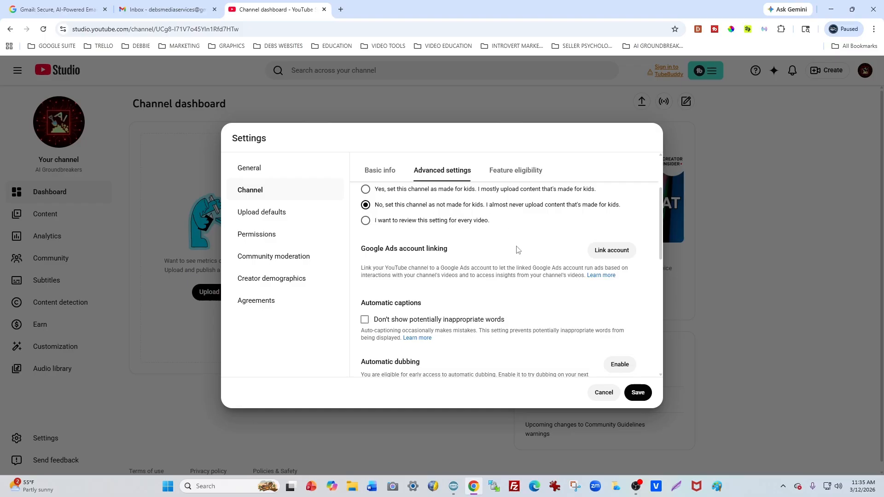
pyautogui.scroll(1, 517, 250)
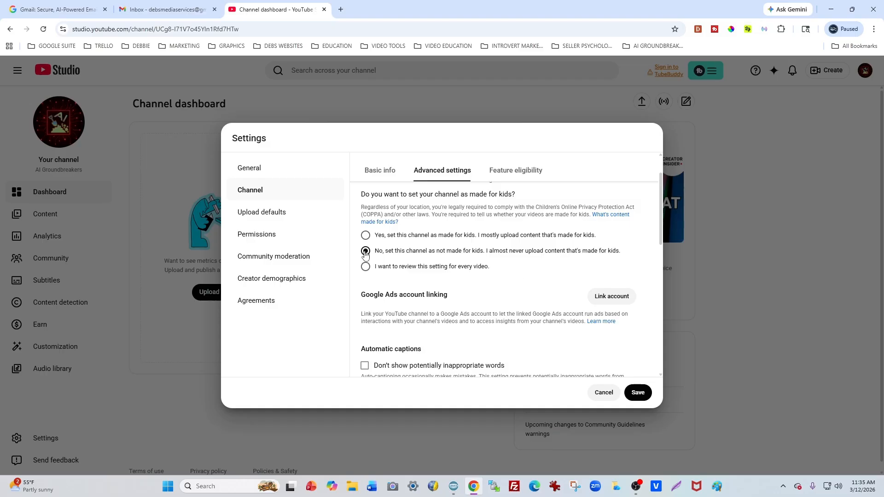
pyautogui.scroll(-2, 522, 278)
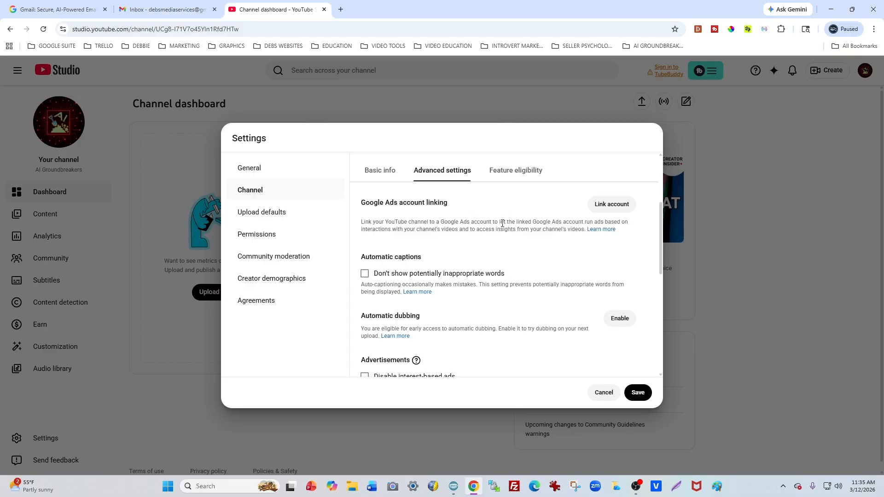
pyautogui.scroll(-2, 502, 224)
pyautogui.scroll(1, 502, 224)
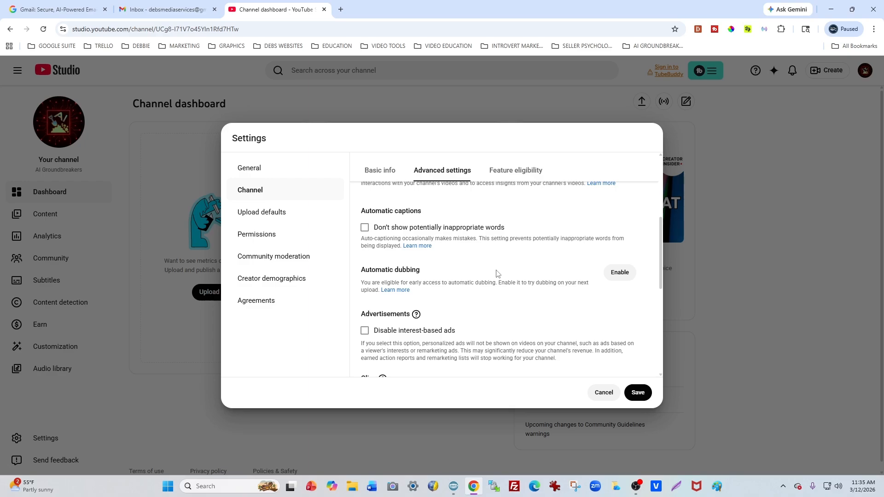
pyautogui.scroll(-5, 497, 272)
pyautogui.scroll(4, 496, 263)
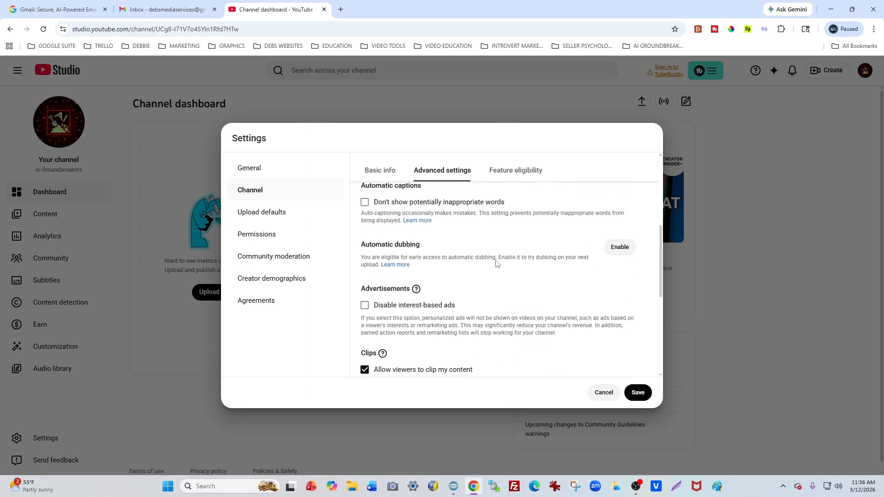
pyautogui.scroll(-3, 496, 261)
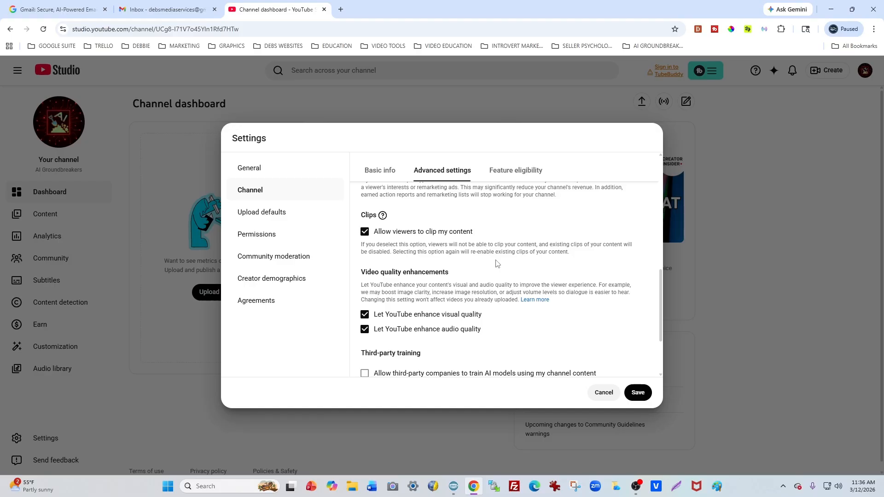
pyautogui.click(639, 395)
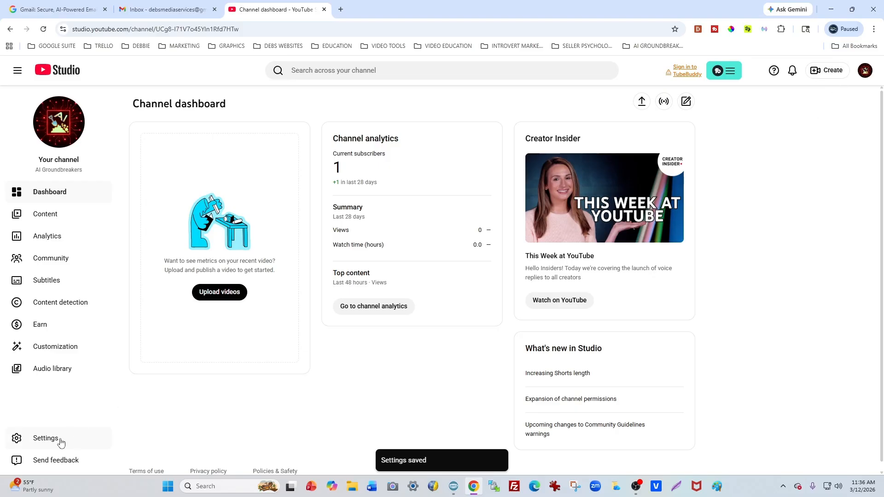
# - Reopen the channel settings and examine the Intermediate features and their requirements under feature eligibility
pyautogui.click(46, 438)
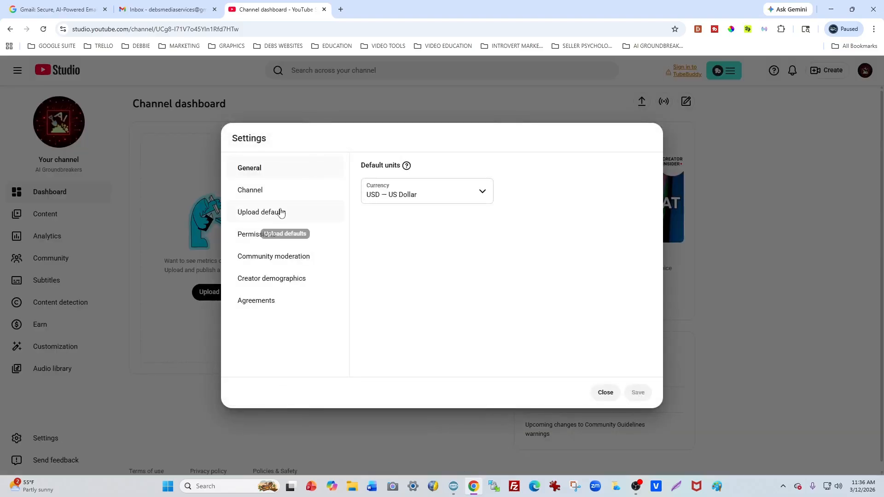
pyautogui.click(255, 191)
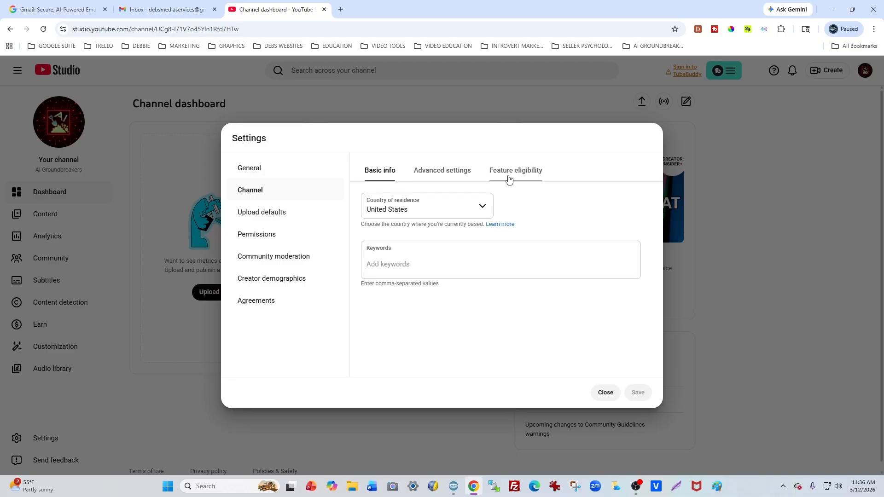
pyautogui.click(442, 171)
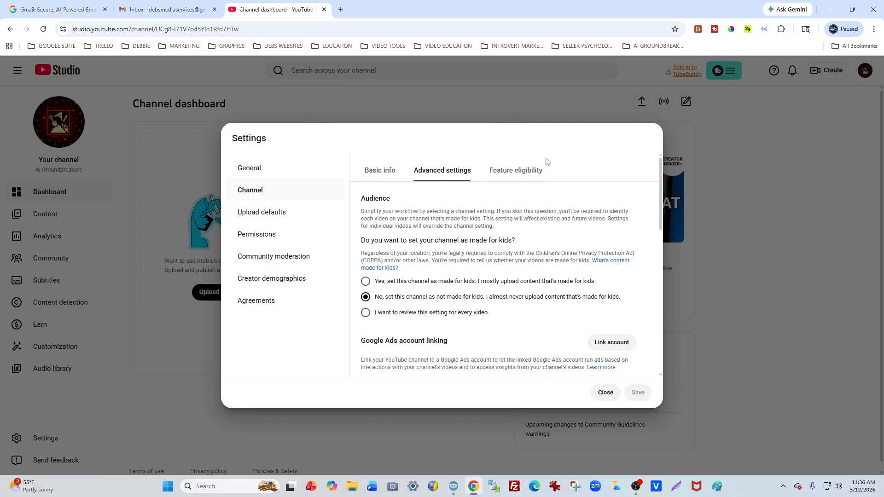
pyautogui.click(515, 175)
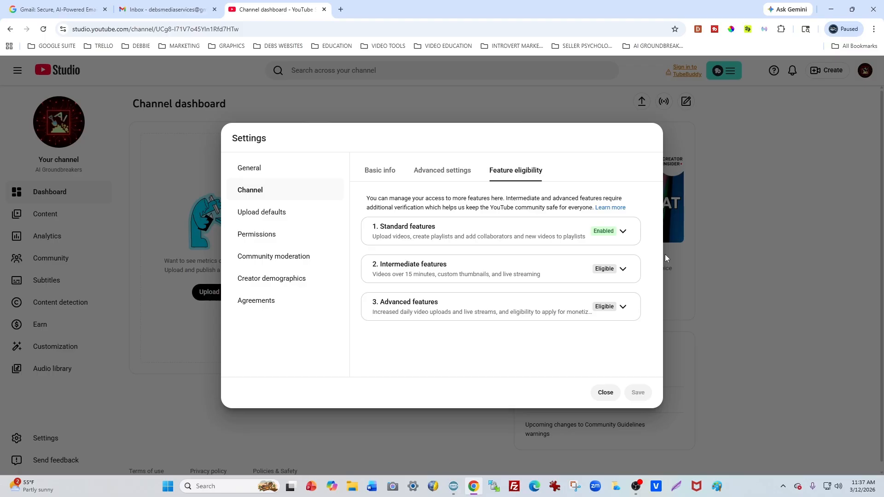
pyautogui.click(622, 270)
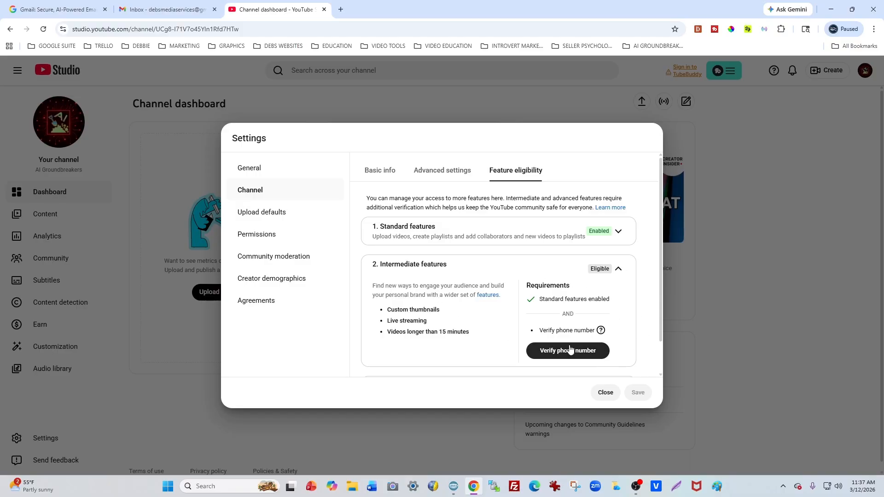
pyautogui.click(619, 271)
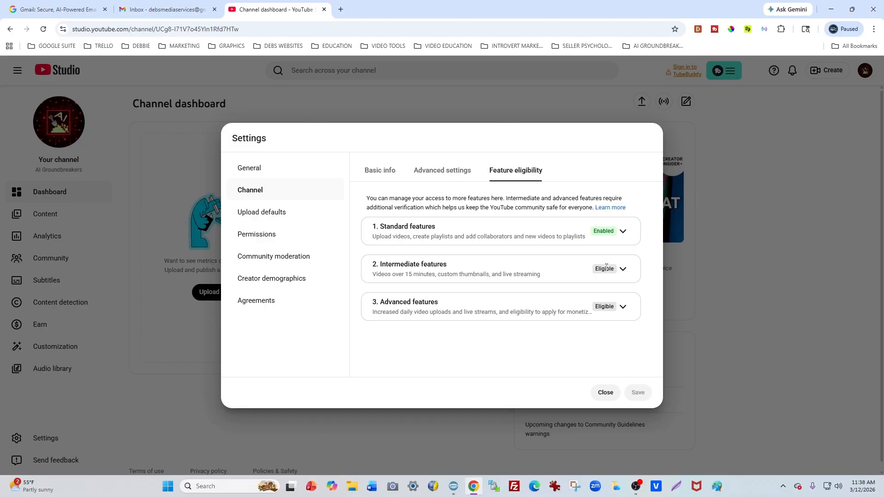
pyautogui.click(623, 269)
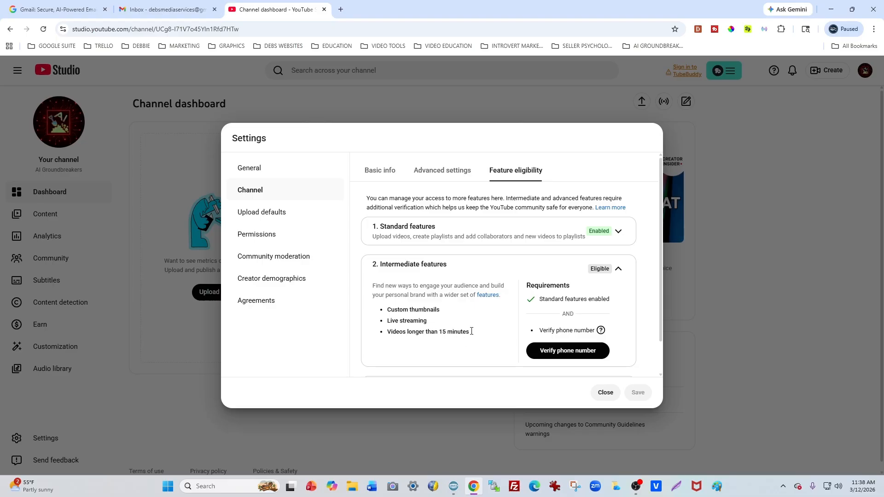
pyautogui.click(619, 270)
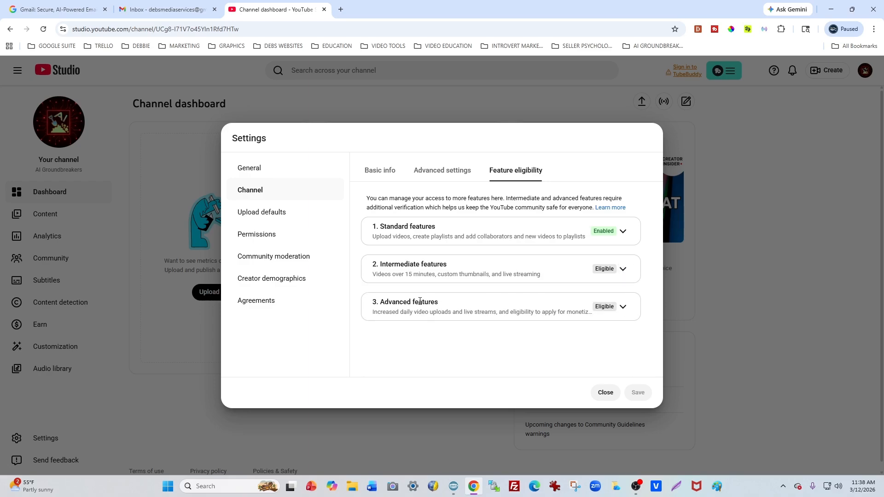
# - Examine the Advanced features and their verification requirements, and close the settings
pyautogui.click(623, 307)
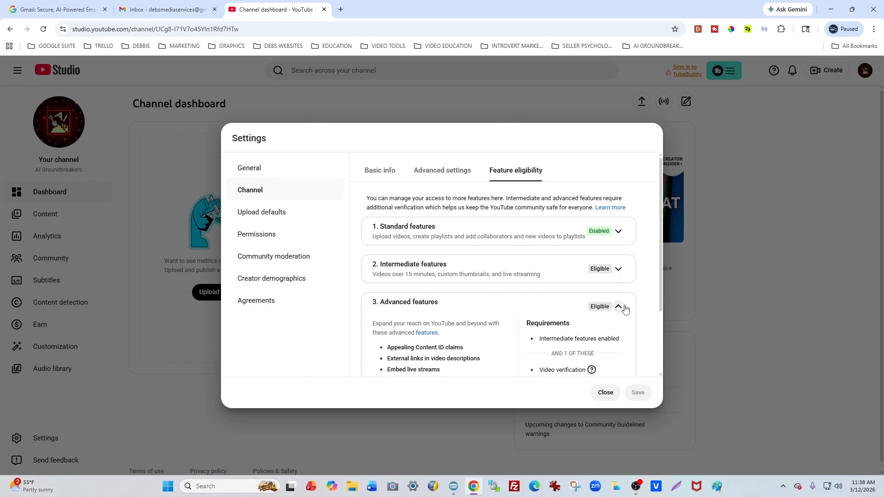
pyautogui.scroll(-2, 486, 321)
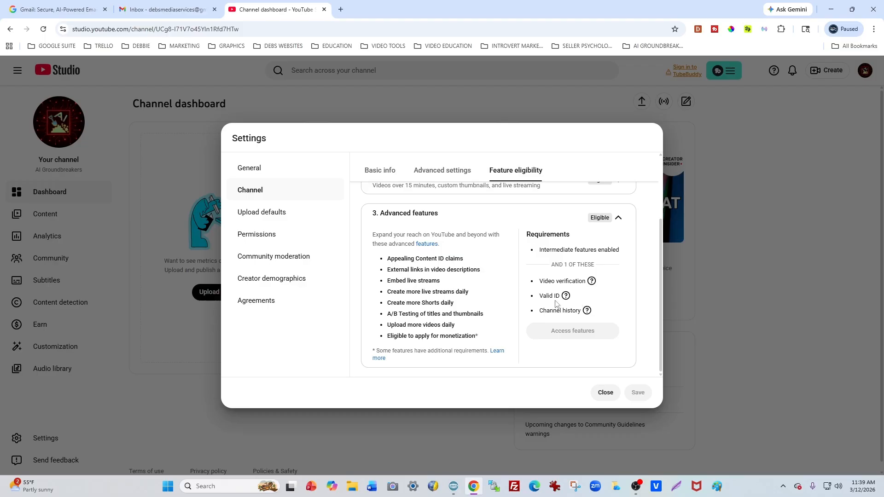
pyautogui.moveTo(592, 282)
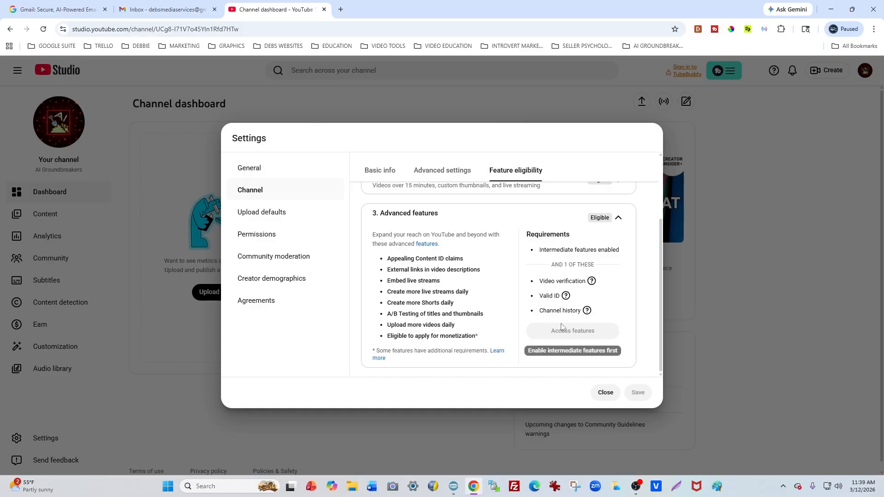
pyautogui.moveTo(588, 314)
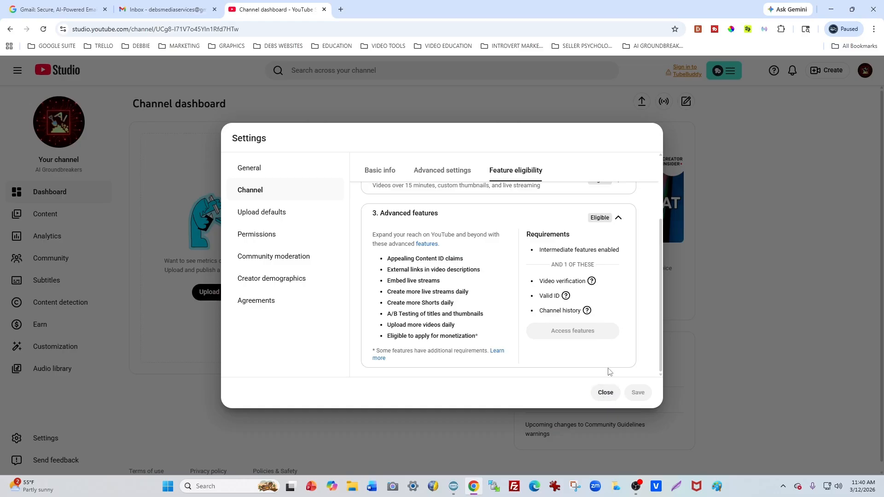
pyautogui.scroll(2, 622, 227)
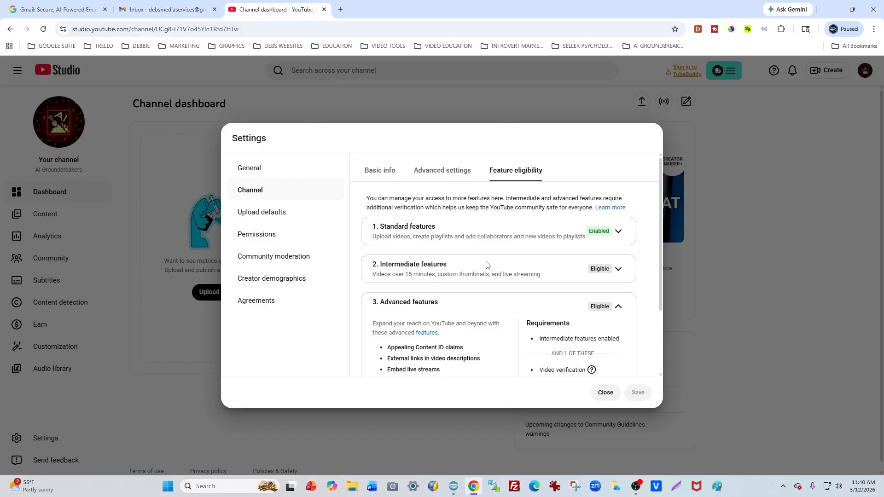
pyautogui.click(606, 392)
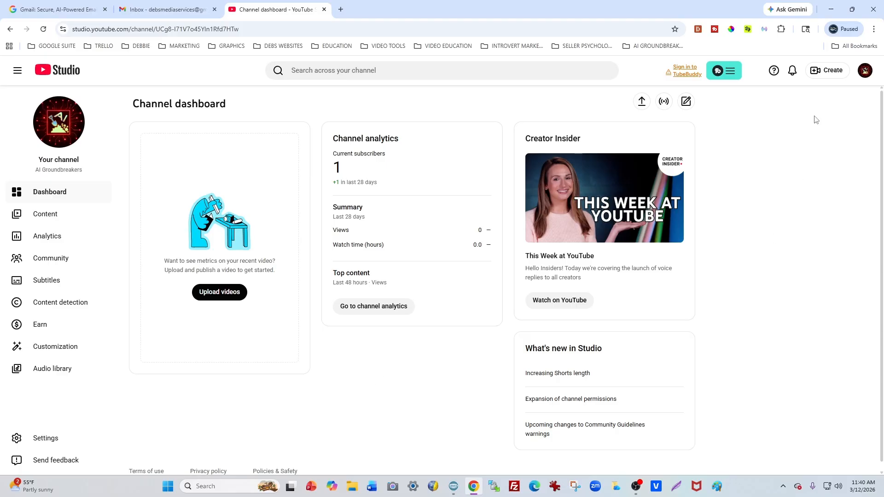
# - Return from Studio to the AI Groundbreakers channel page and look it over
pyautogui.click(864, 70)
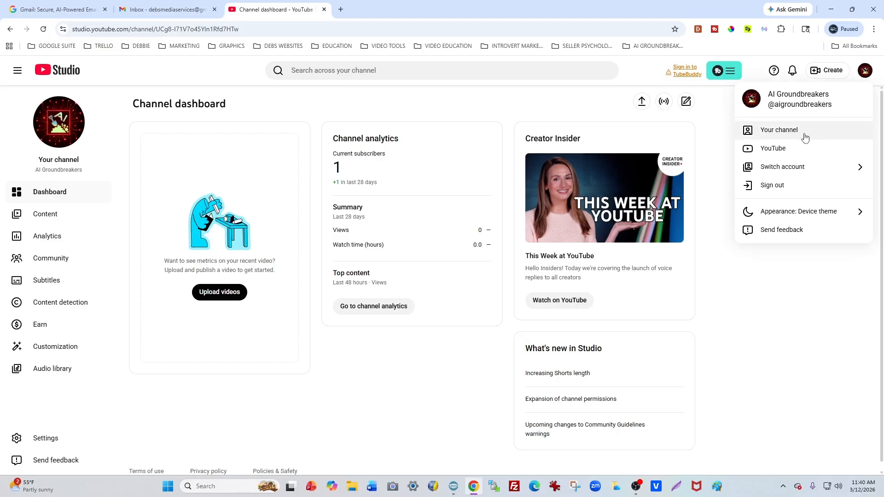
pyautogui.click(788, 131)
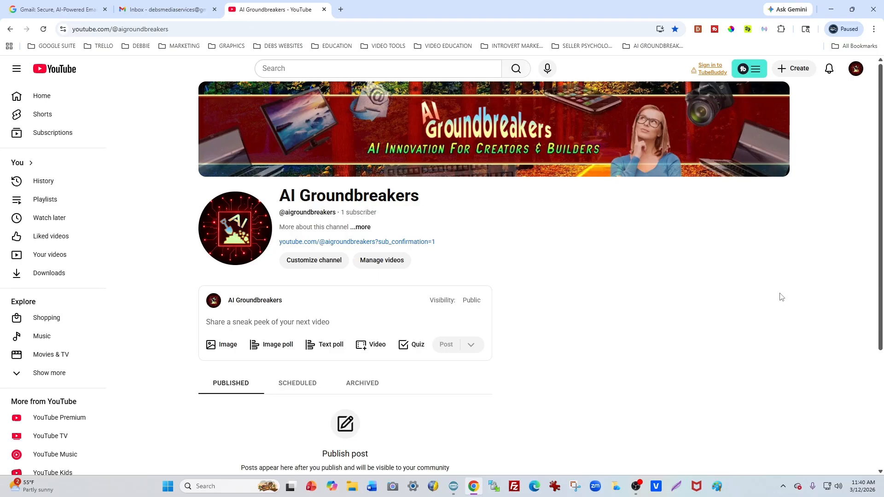
pyautogui.scroll(-2, 751, 300)
pyautogui.scroll(2, 750, 301)
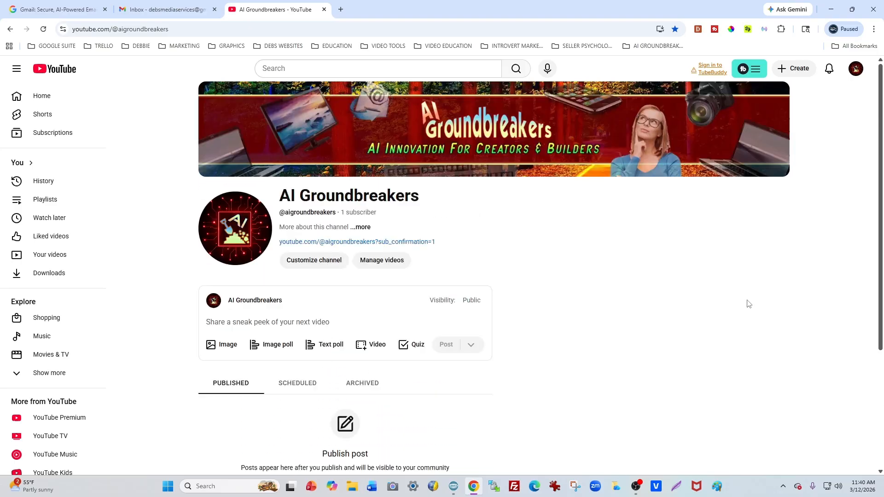